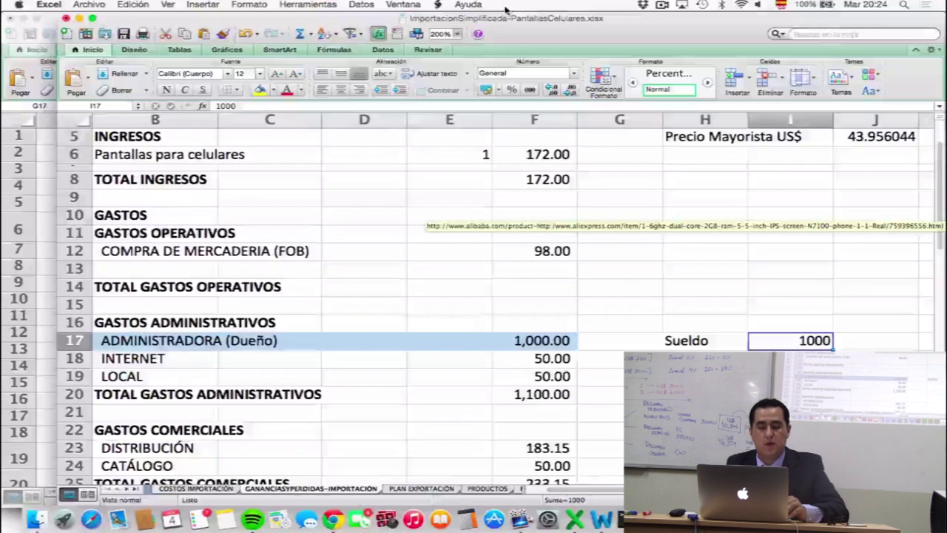
- Set the ADMINISTRADORA (Dueño) expense in the totals column to 400
key("Left")
key("Left")
key("Left")
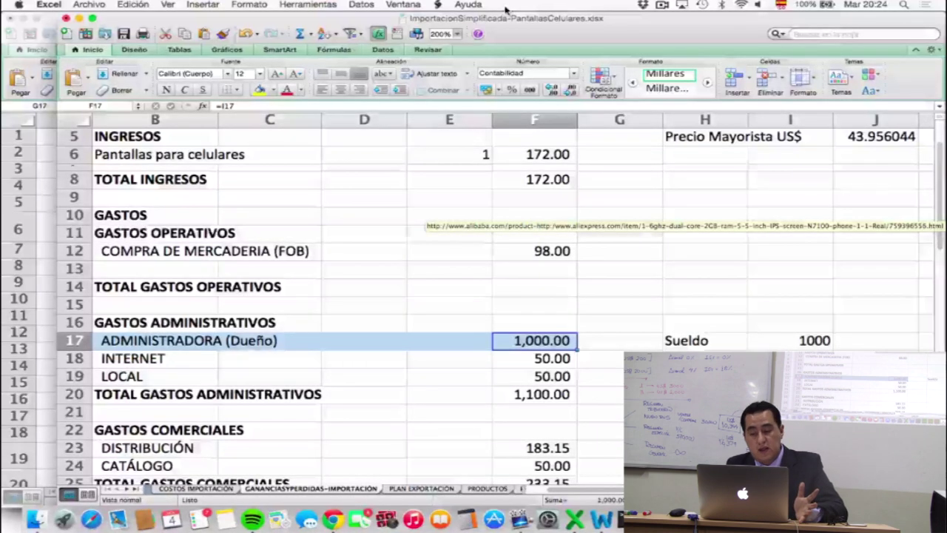
type("400")
key("Return")
- Set the Sueldo reference value in I17 to 400
key("Right")
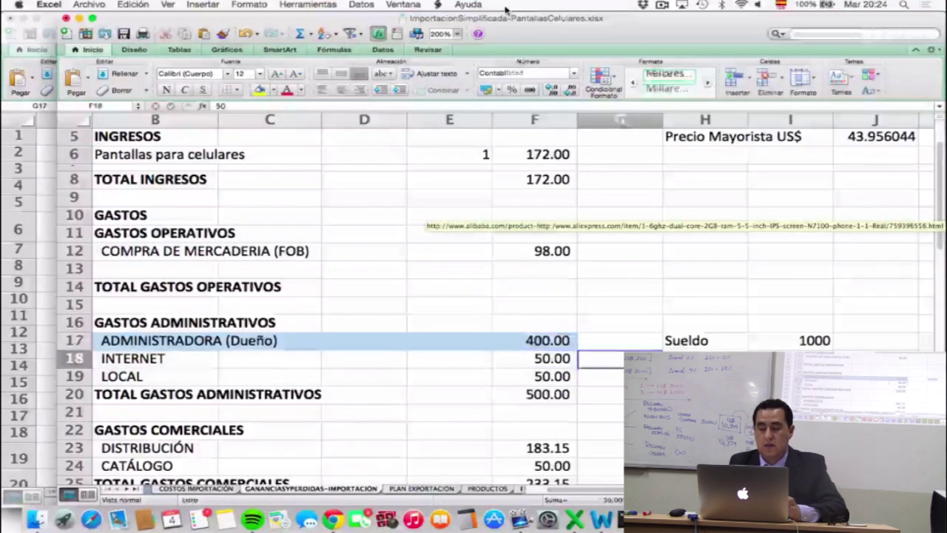
key("Right")
key("Right")
key("Up")
type("400")
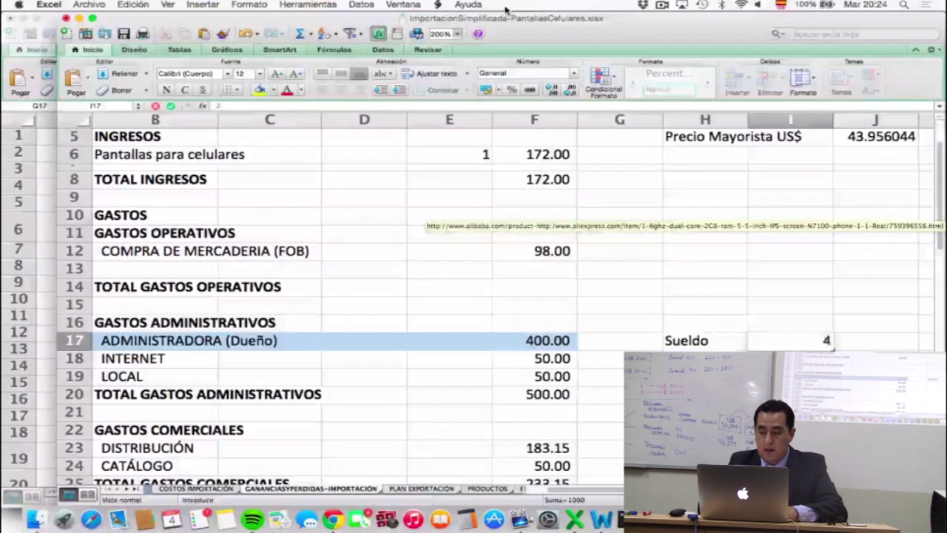
key("Return")
- Review the administrative and commercial expense amounts from INTERNET down through CATÁLOGO
key("Left")
key("Left")
key("Left")
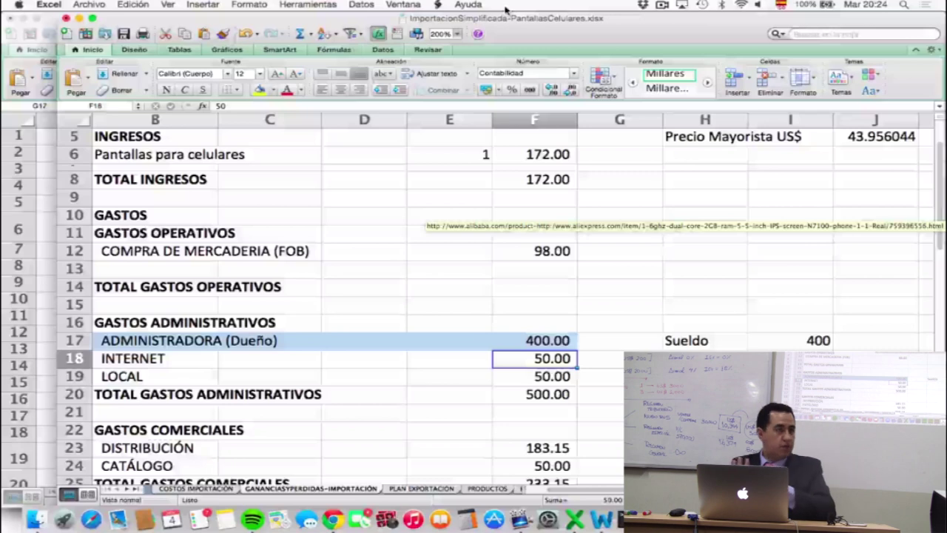
key("Down")
key("Down")
key("Down")
key("Down")
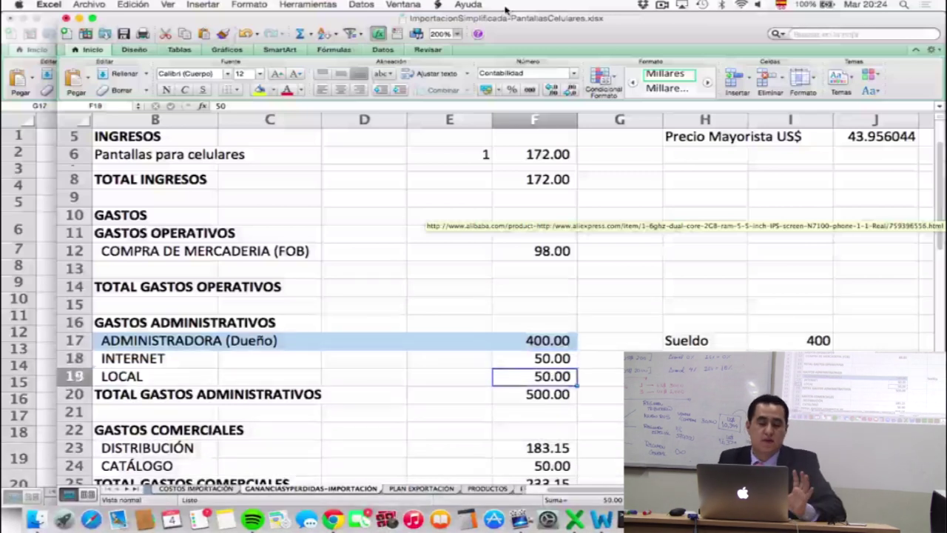
key("Down")
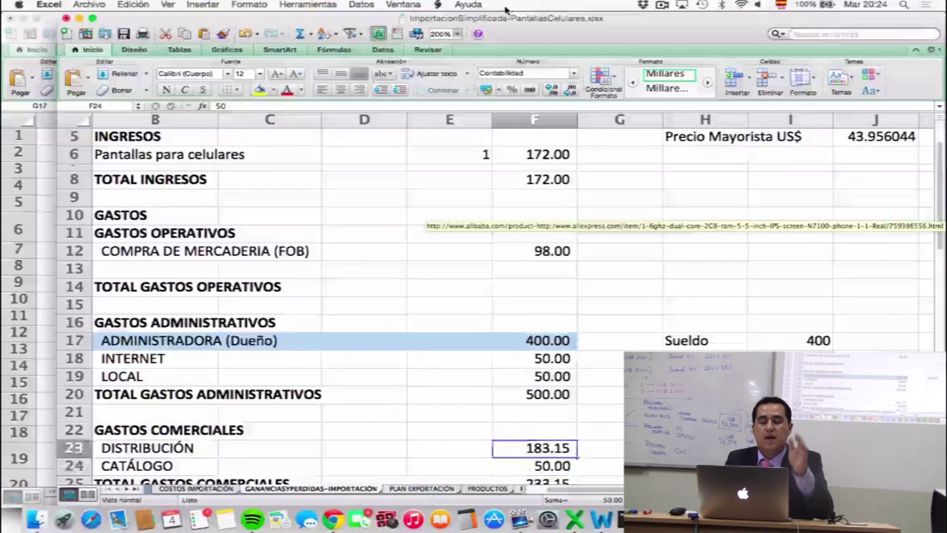
key("Up")
key("Up")
key("Up")
key("Up")
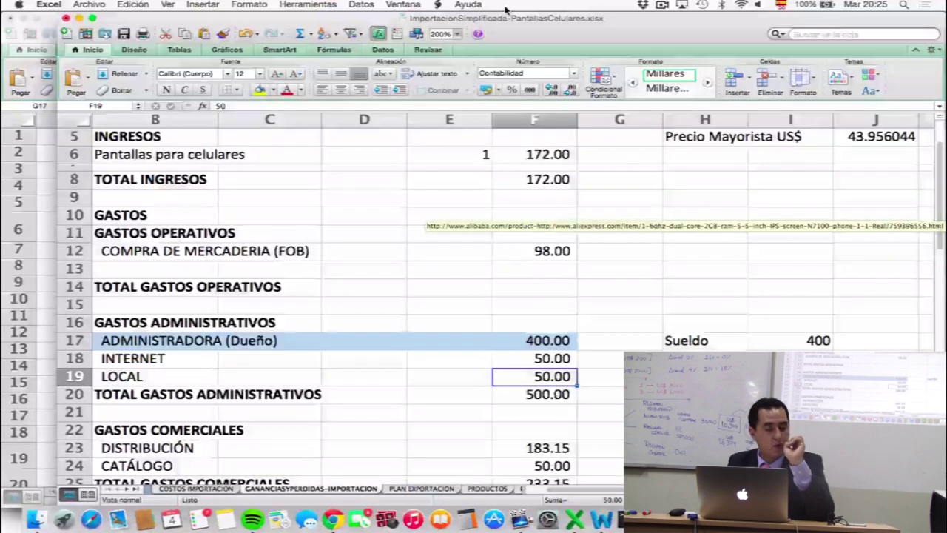
key("Down")
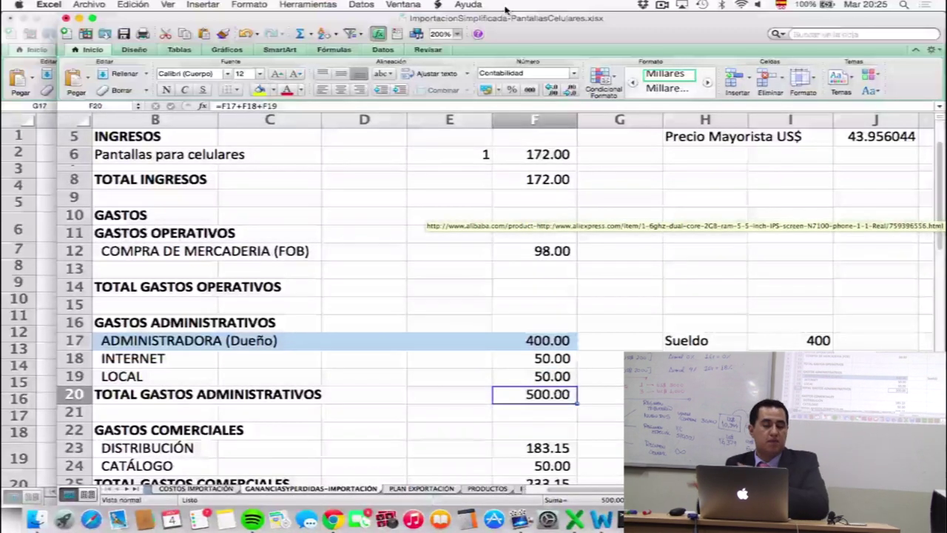
key("Down")
key("Down")
key("Down")
key("Down")
key("Down")
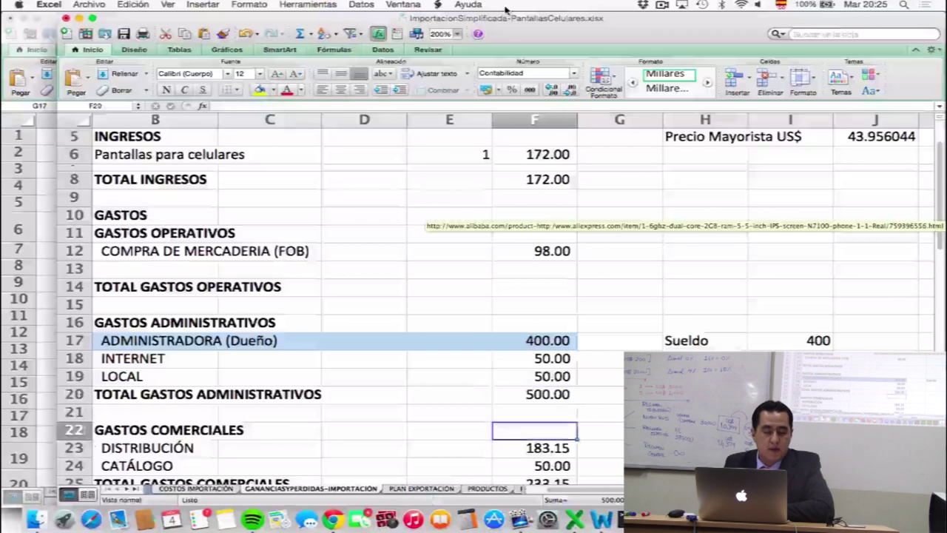
key("Down")
key("Down")
key("Down")
- Set the DISTRIBUCIÓN expense to 10 and the CATÁLOGO expense to 100 under GASTOS COMERCIALES
key("Up")
key("Up")
key("Up")
key("Up")
key("Up")
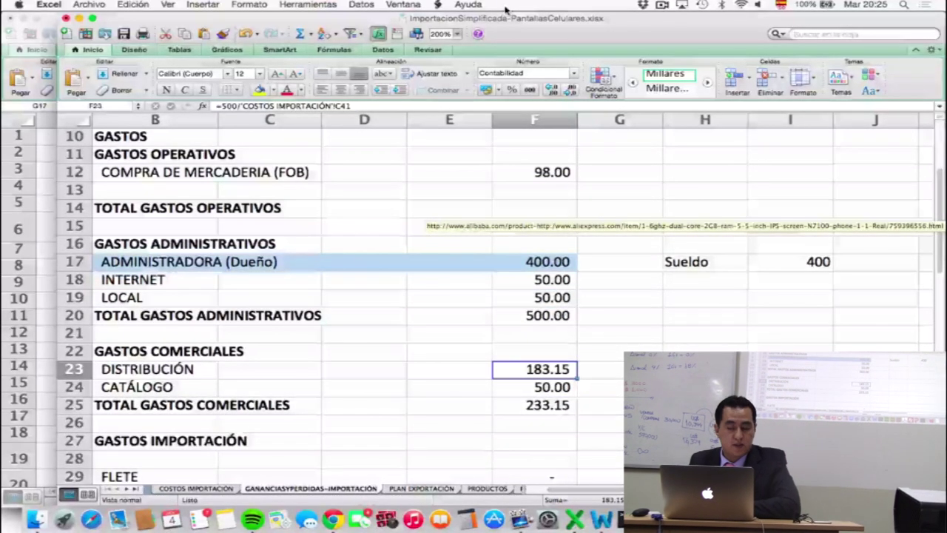
key("Delete")
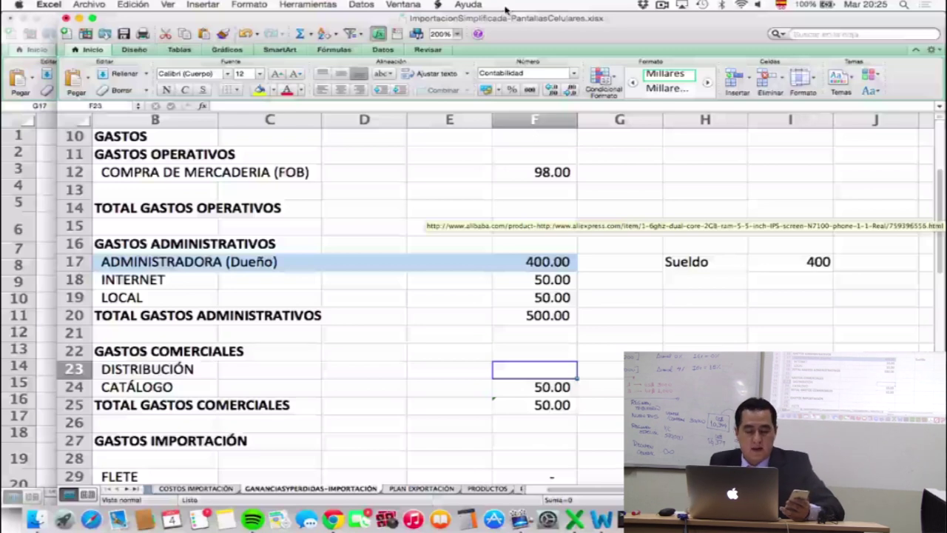
type("10")
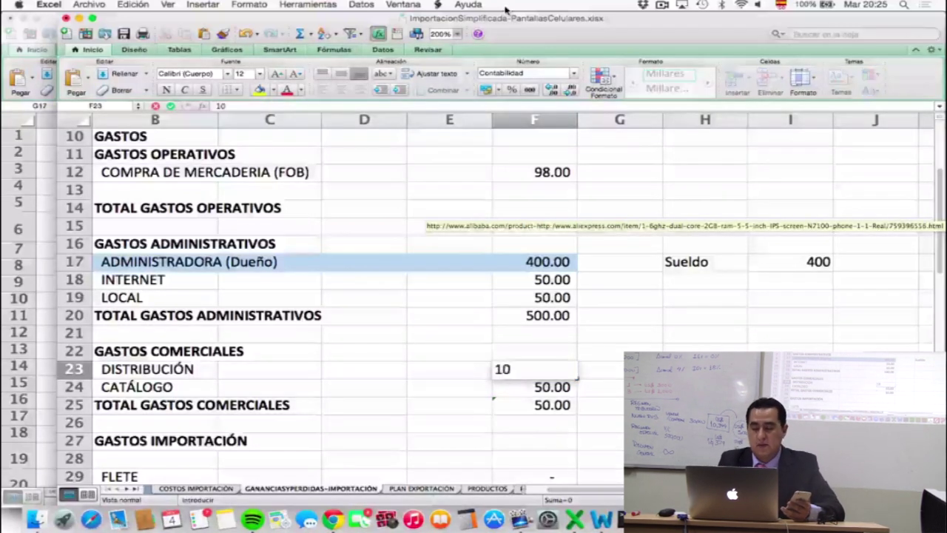
key("Return")
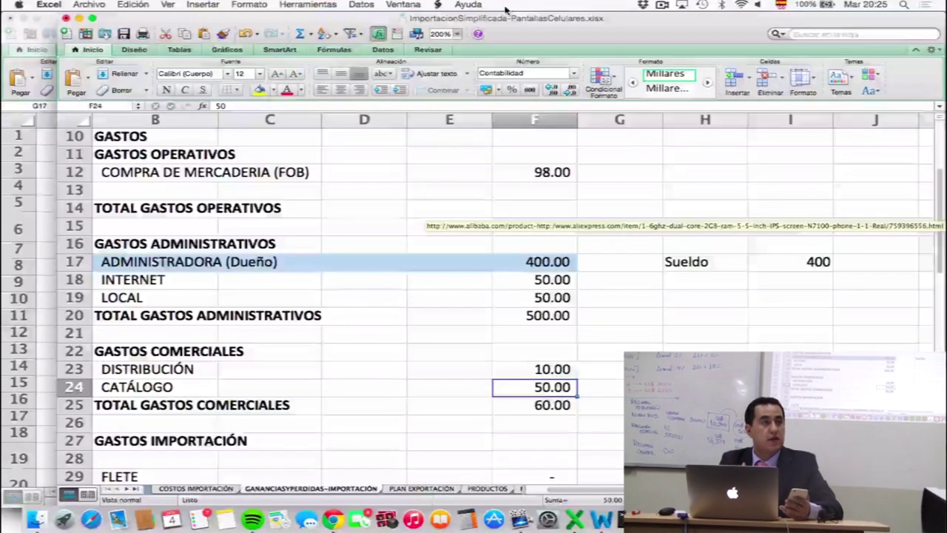
type("100")
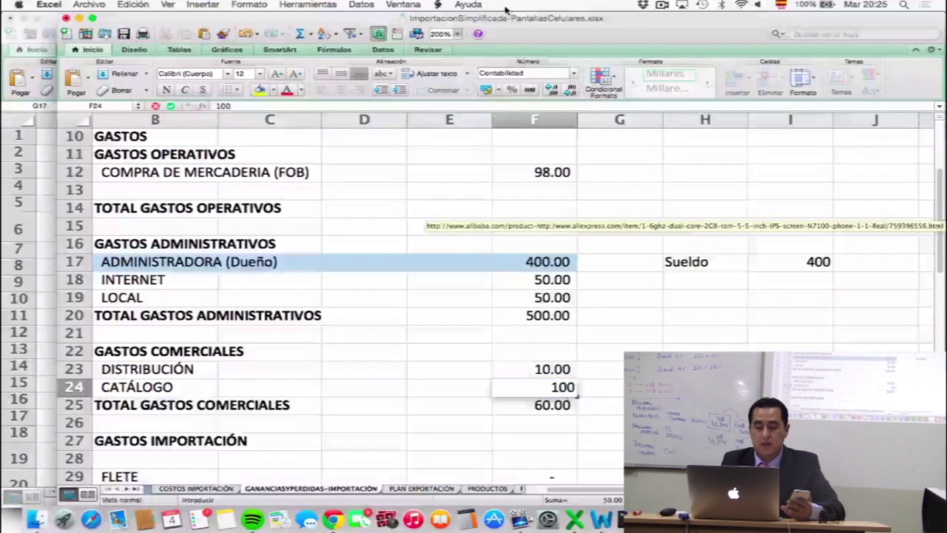
key("Return")
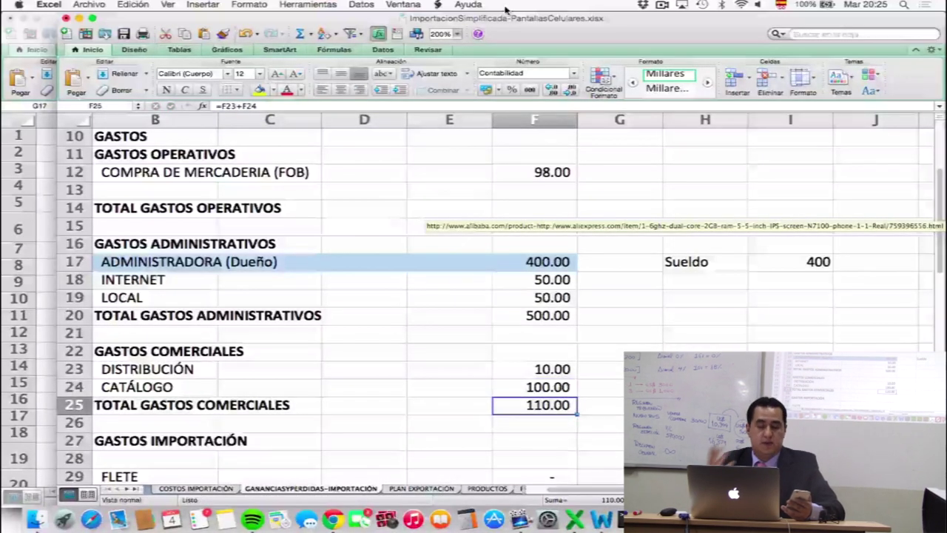
- Review the GASTOS IMPORTACIÓN lines and continue through fixed assets and intangibles down to IMPUESTOS
key("Down")
key("Down")
key("Down")
key("Down")
key("Down")
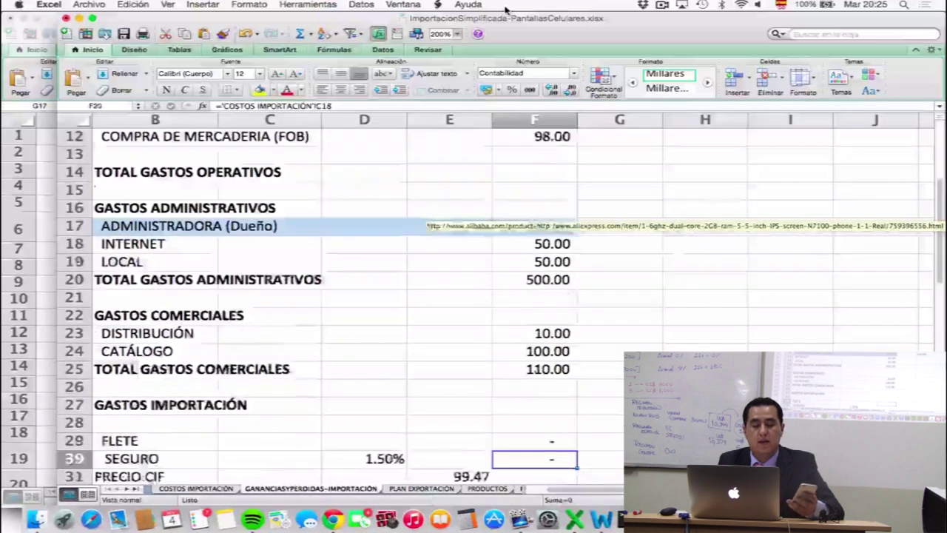
key("Down")
key("Down")
key("Down")
key("Down")
key("Down")
key("Down")
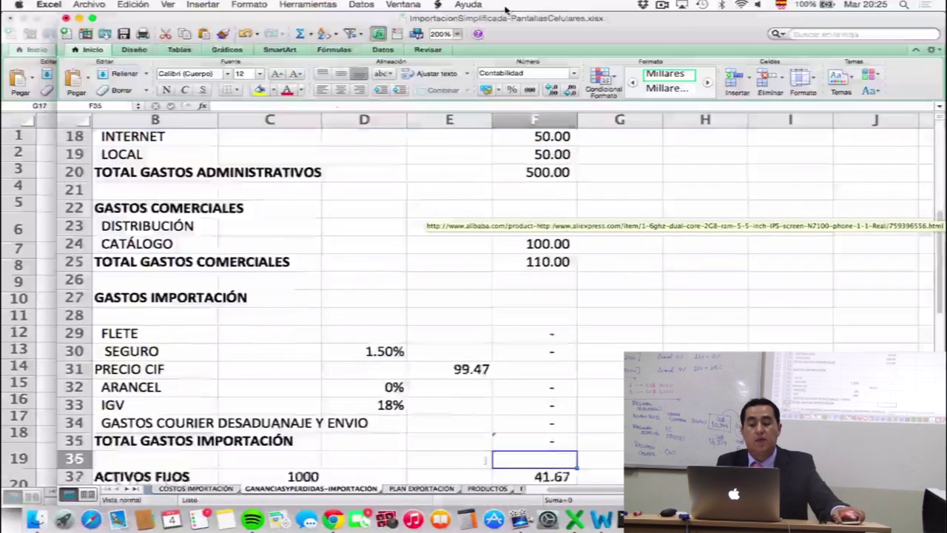
key("Down")
key("Down")
key("Up")
key("Up")
key("Up")
key("Up")
key("Up")
key("Up")
key("Up")
key("Up")
key("Down")
key("Down")
key("Down")
key("Down")
key("Down")
key("Down")
key("Down")
key("Down")
key("Down")
key("Down")
key("Down")
key("Down")
key("Down")
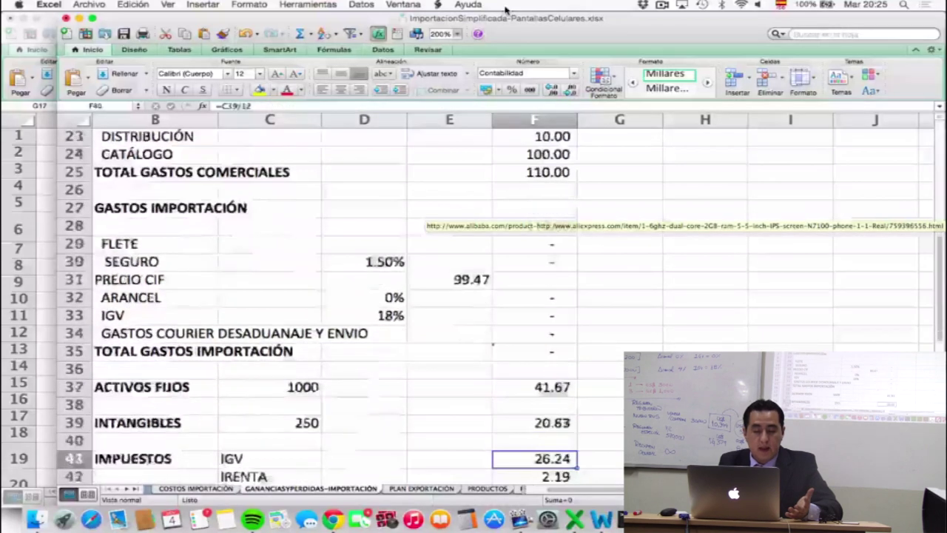
- Examine the ACTIVOS FIJOS row, including the formula behind its amount in F37
key("Left")
key("Left")
key("Up")
key("Left")
key("Up")
key("Up")
key("Up")
key("Up")
key("Up")
key("Right")
key("Right")
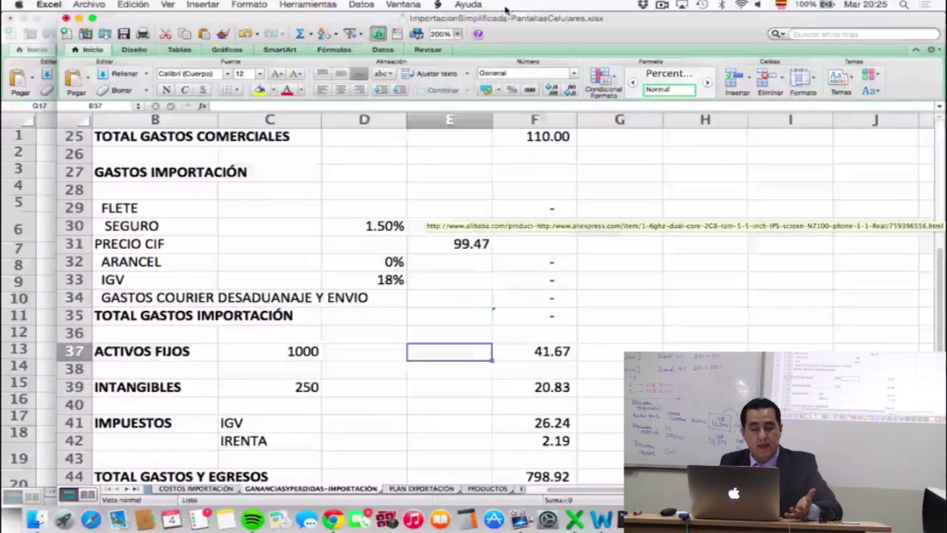
key("Right")
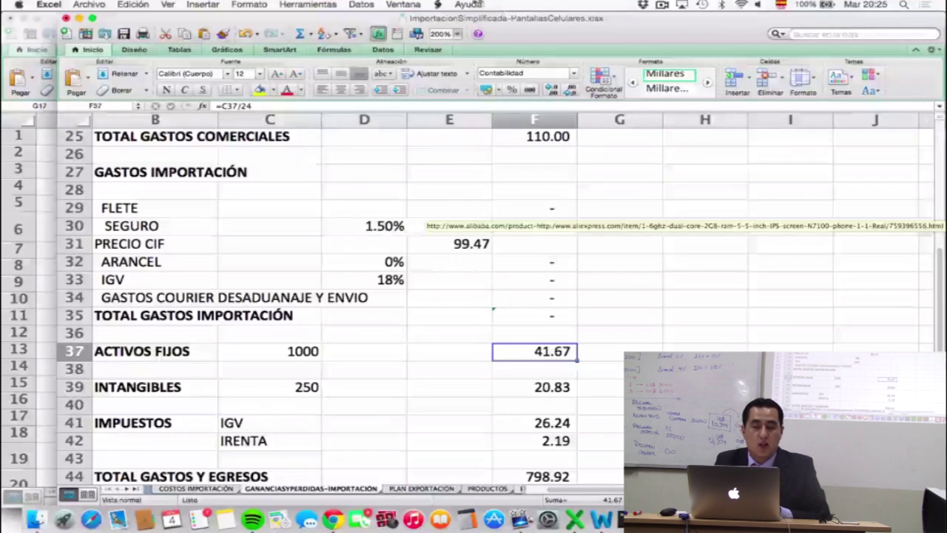
- Set the worksheet zoom to a custom 250%
left_click(168, 6)
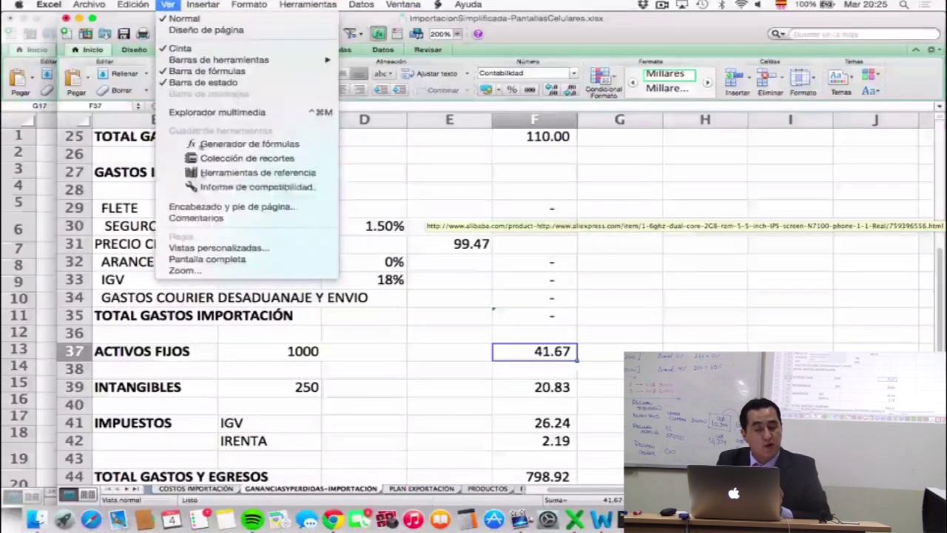
left_click(185, 272)
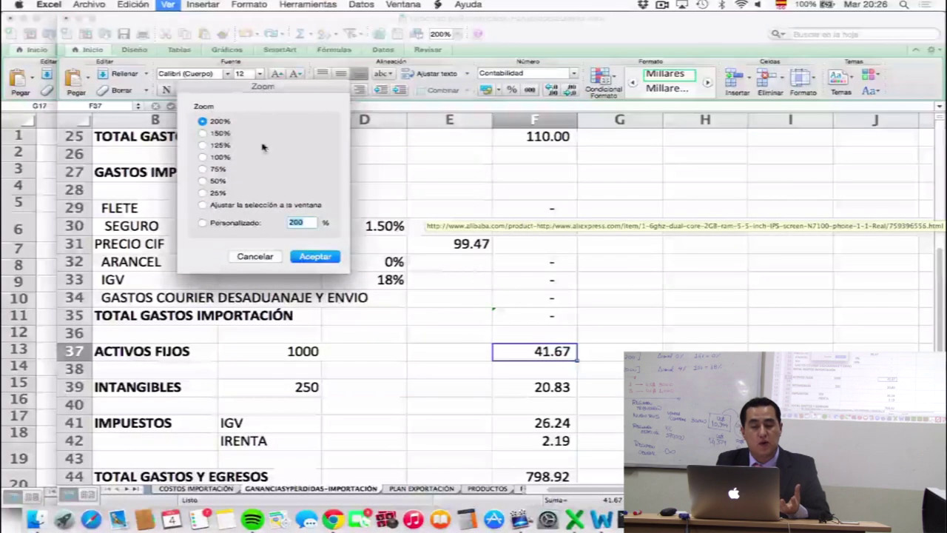
type("250")
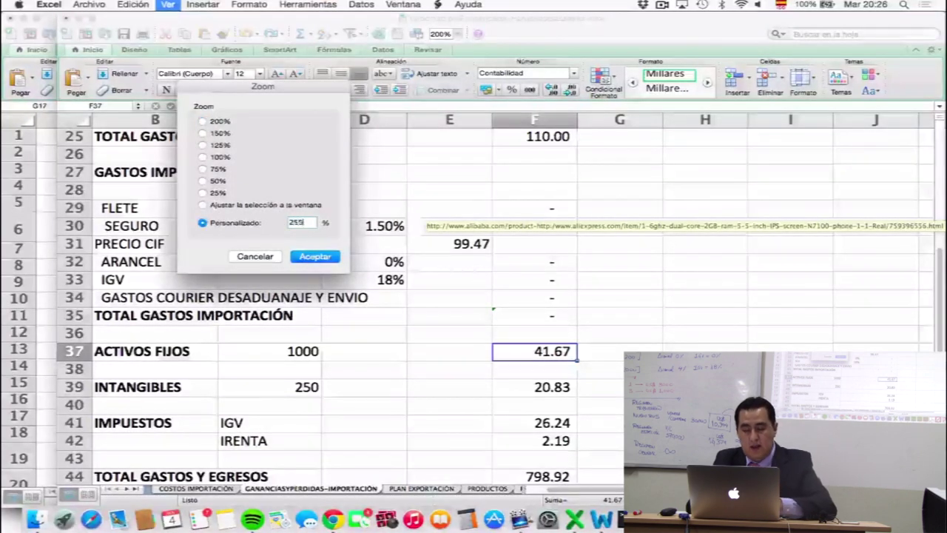
key("Return")
scroll(329, 309, "down", 5)
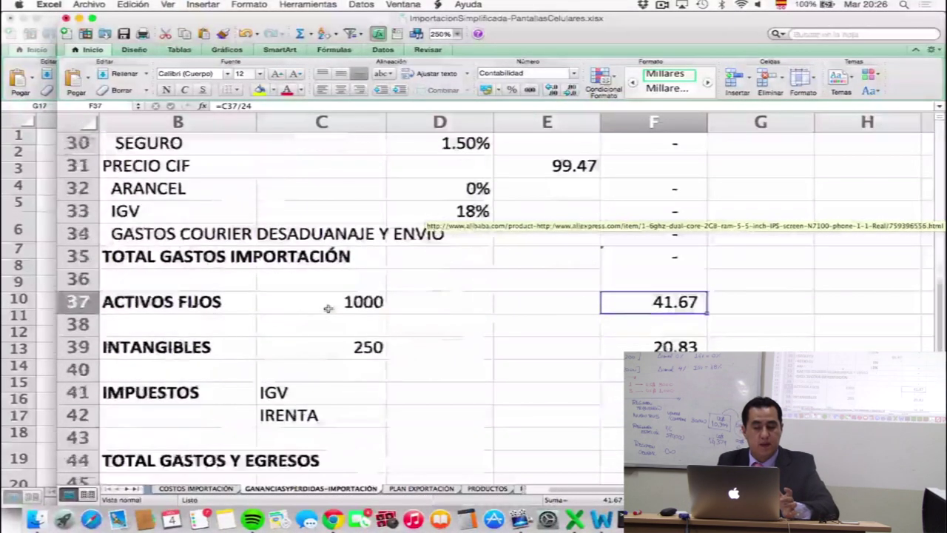
- Examine the INTANGIBLES base cost and the formula behind its amount in F39
left_click(336, 347)
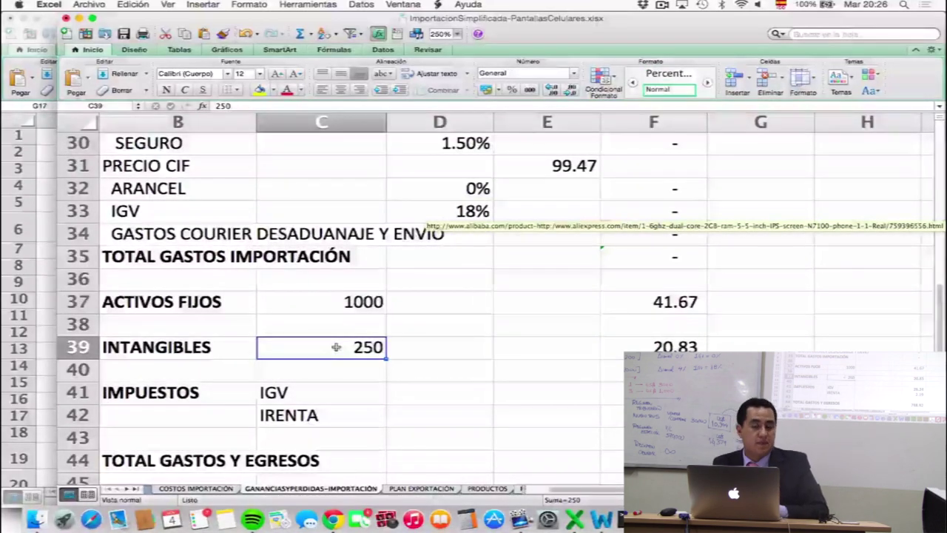
key("Right")
key("Right")
key("Right")
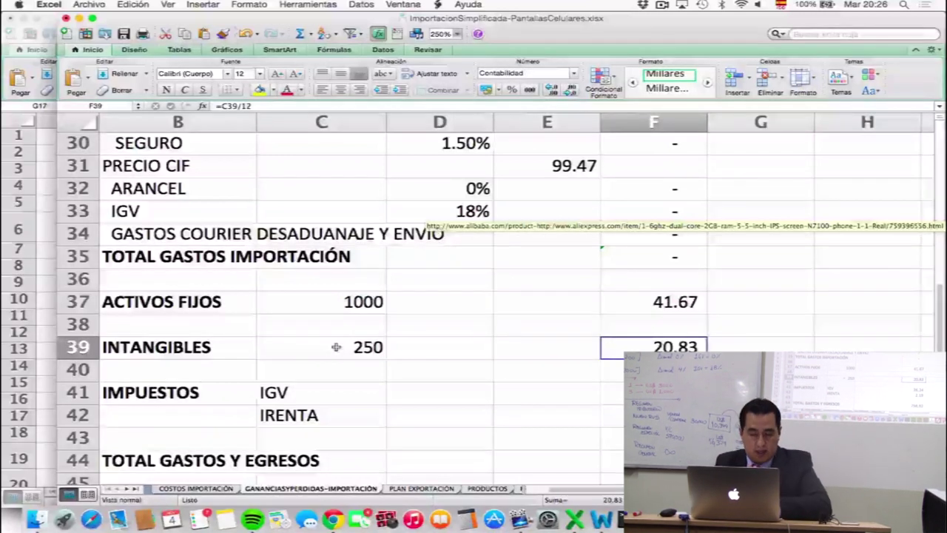
- Check the Pantallas para celulares income against the ADMINISTRADORA (Dueño) expense
scroll(336, 347, "up", 10)
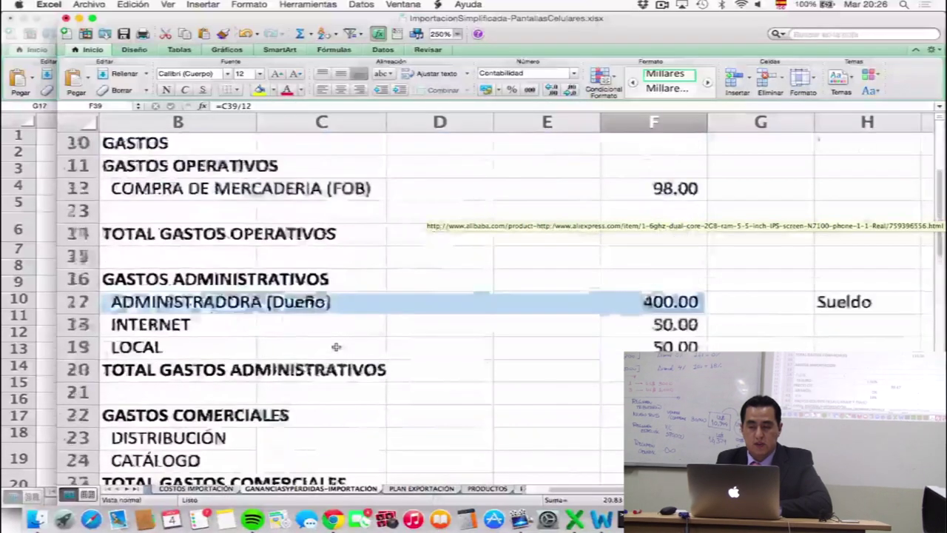
scroll(336, 347, "down", 1)
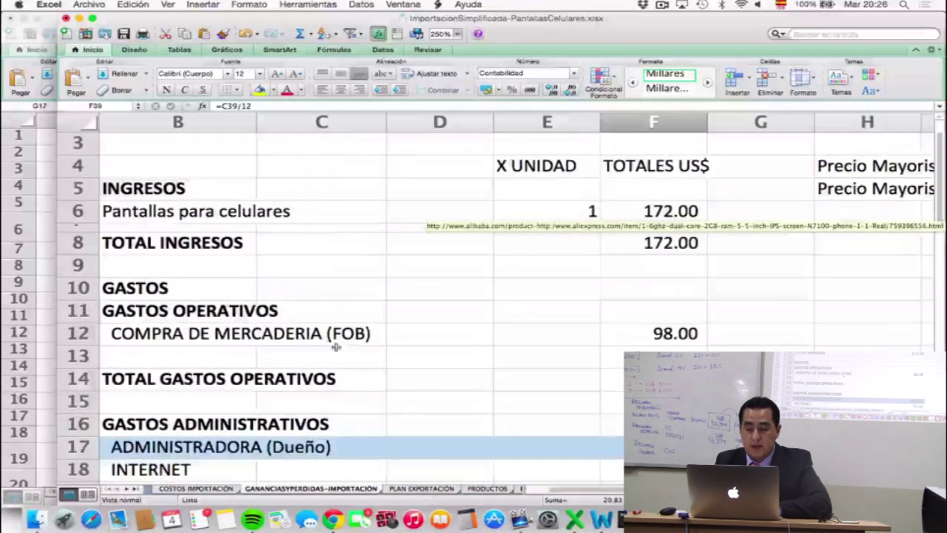
left_click(666, 211)
scroll(666, 214, "down", 3)
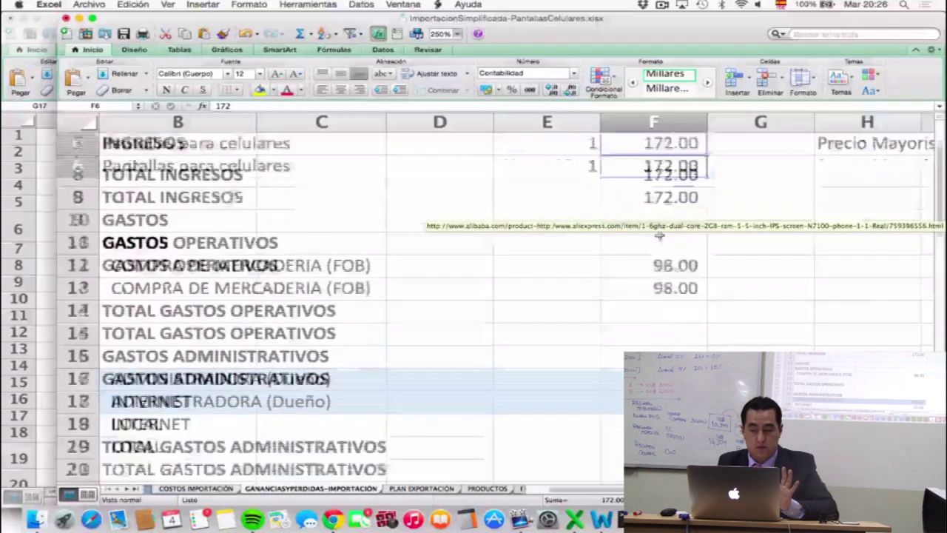
left_click(650, 346)
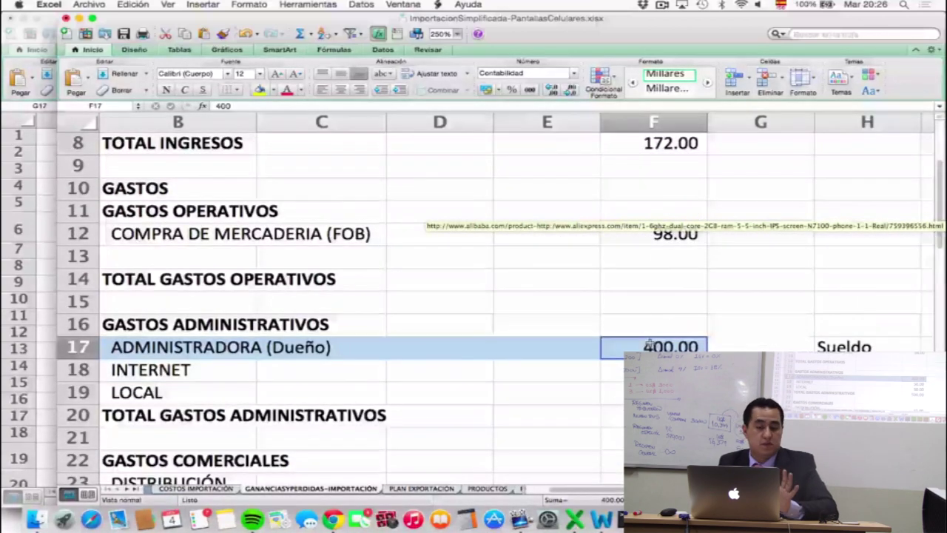
- Set the X UNIDAD quantity for Pantallas para celulares in E6 to 20
scroll(649, 346, "up", 4)
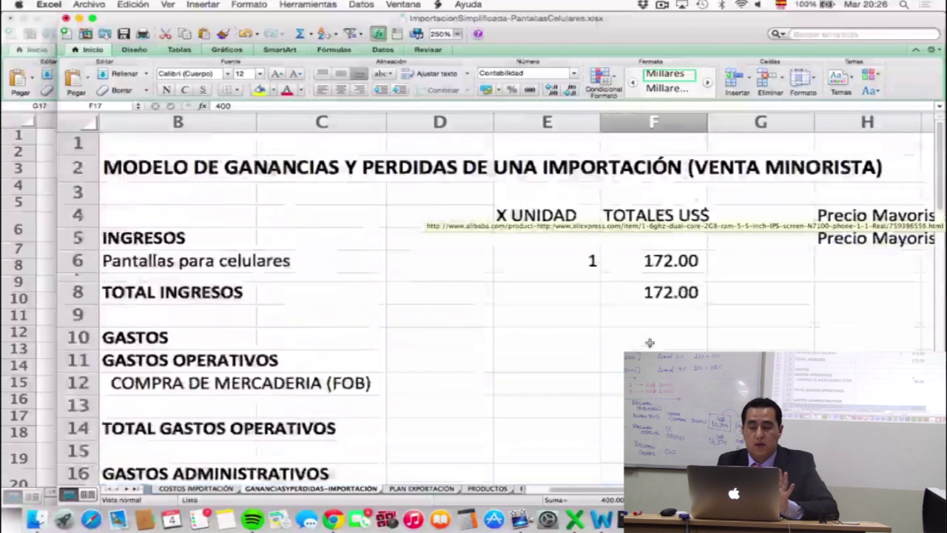
left_click(581, 260)
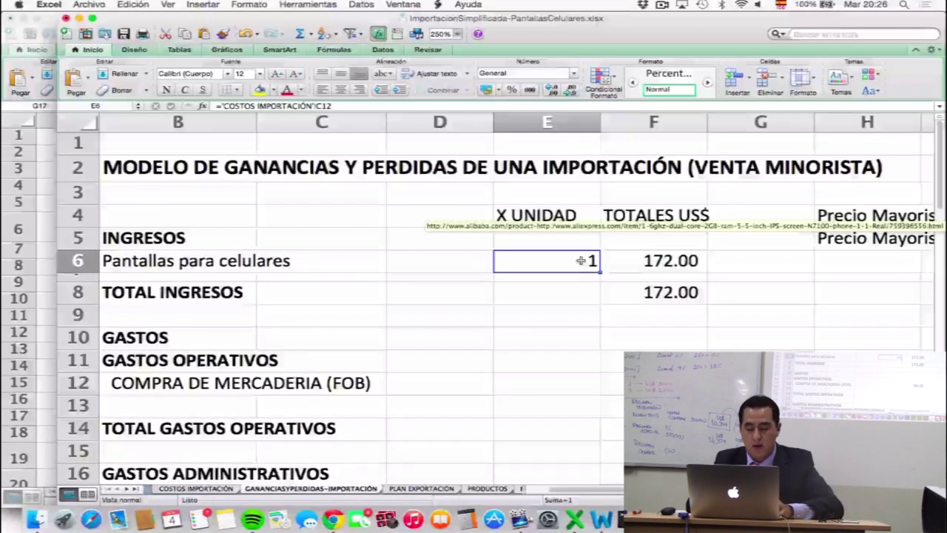
type("20")
key("Return")
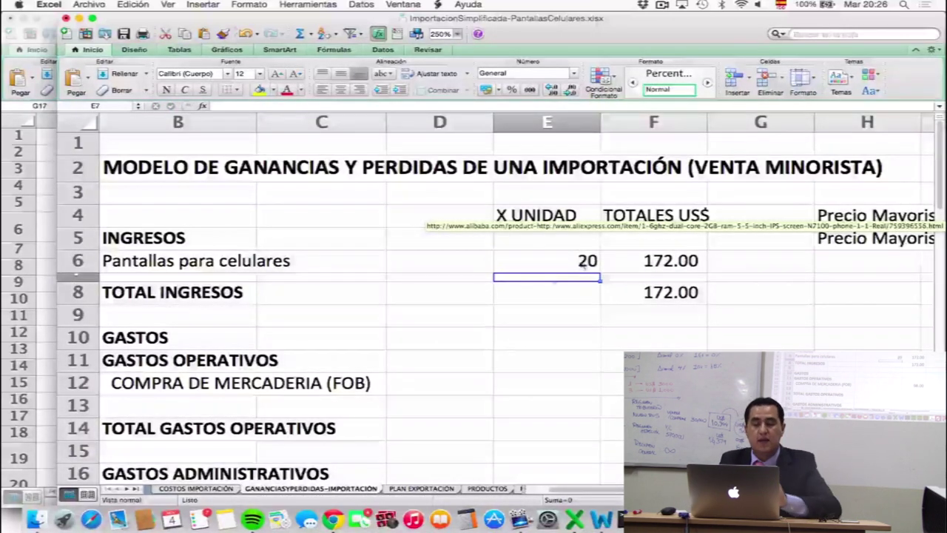
- Review the cost breakdown from Valor DDP up to Valor FOB on the COSTOS IMPORTACIÓN sheet, and return to GANANCIASYPERDIDAS-IMPORTACIÓN
left_click(222, 490)
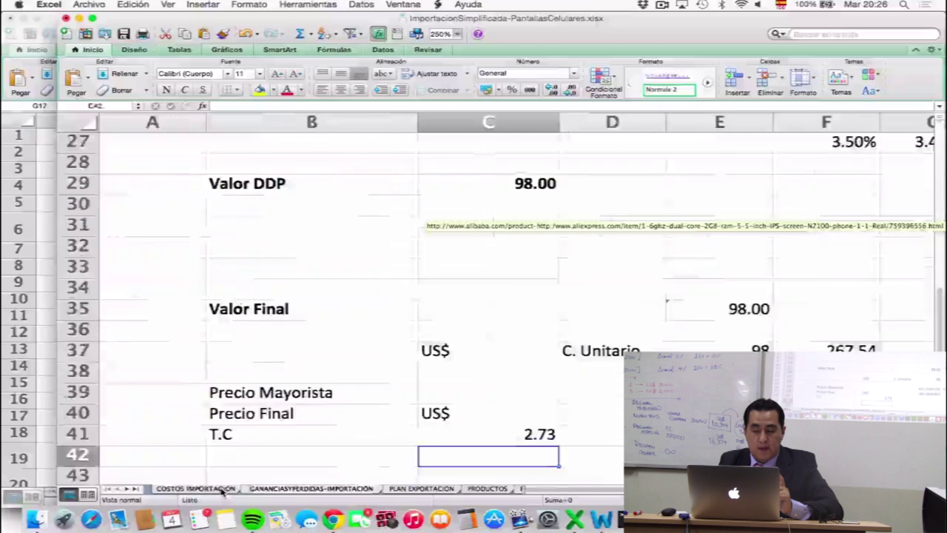
scroll(479, 355, "up", 3)
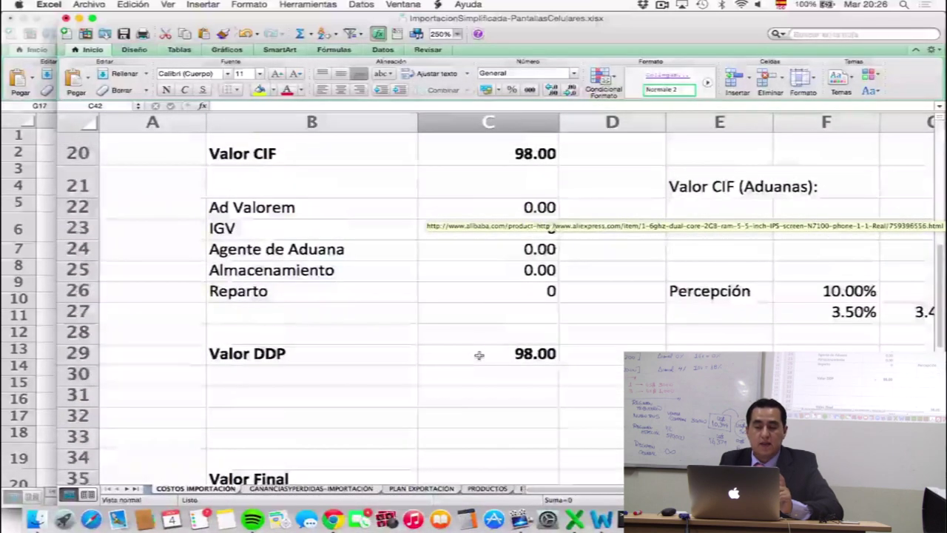
scroll(479, 355, "up", 3)
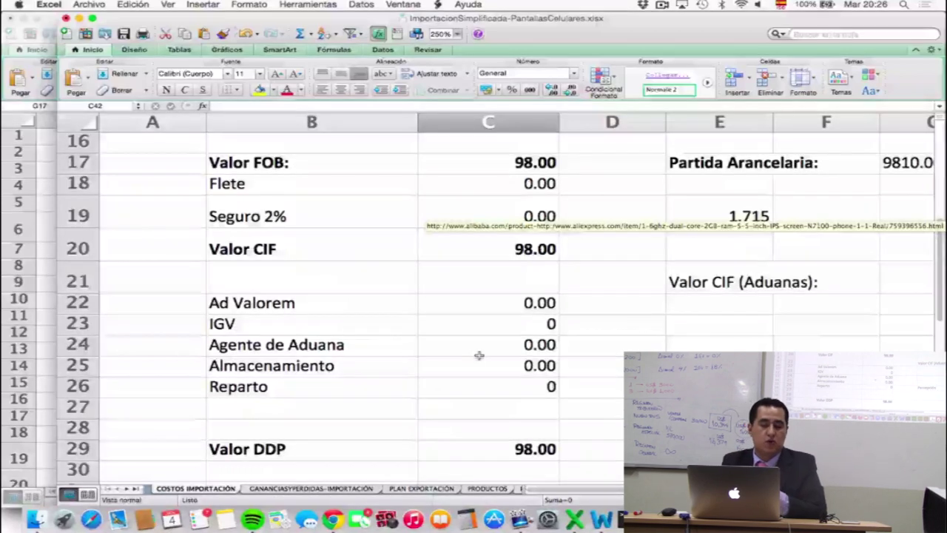
left_click(311, 490)
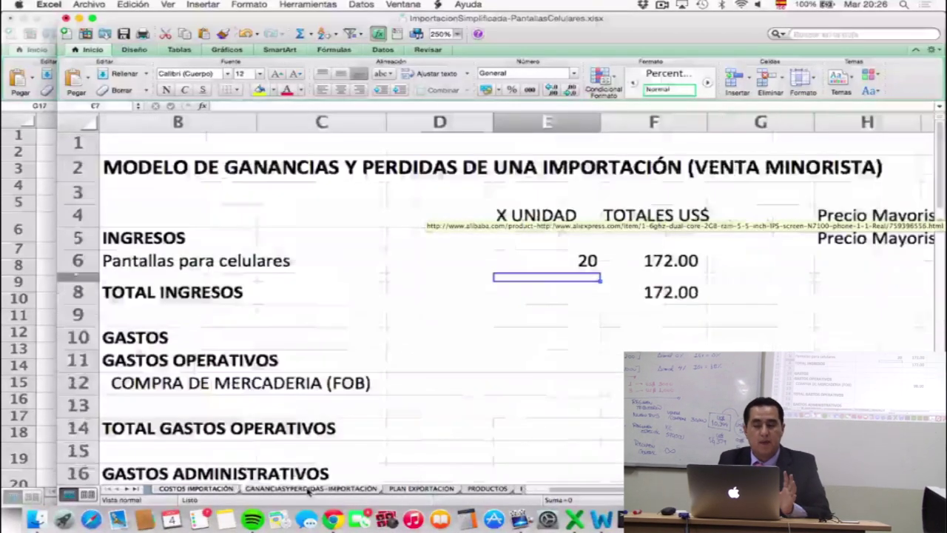
- Look over the GASTOS OPERATIVOS and GASTOS ADMINISTRATIVOS rows below the income section
key("Down")
key("Down")
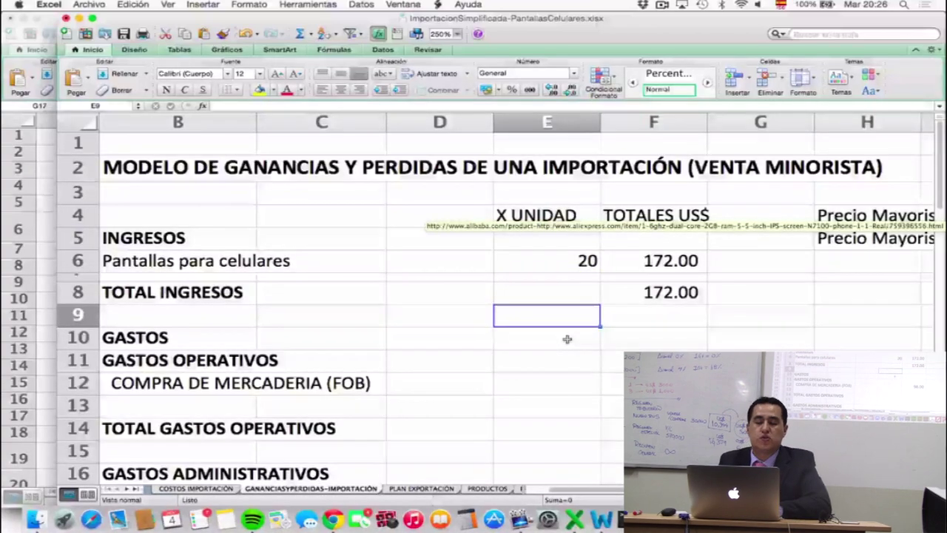
key("Down")
key("Down")
key("Down")
key("Down")
key("Down")
key("Down")
key("Down")
key("Down")
key("Down")
key("Down")
key("Down")
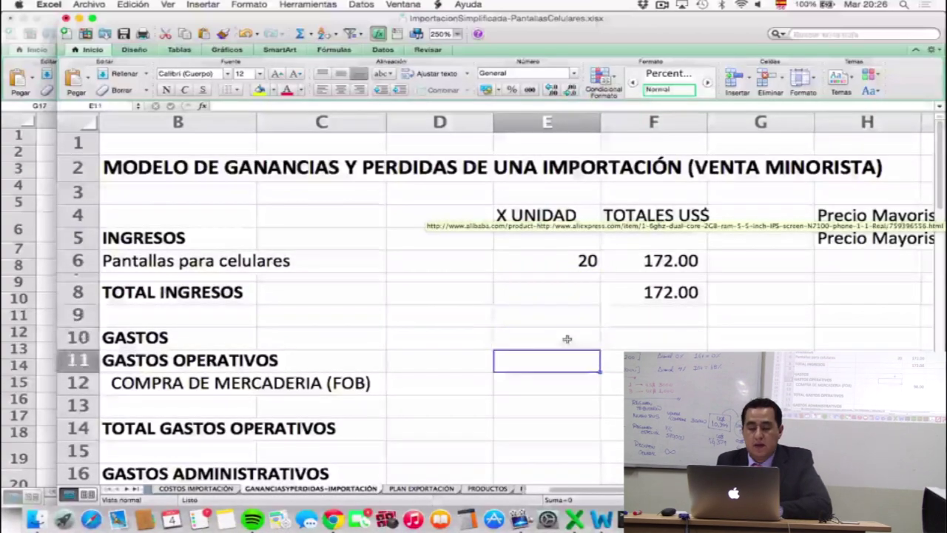
key("Up")
key("Up")
key("Up")
key("Up")
key("Up")
key("Up")
key("Up")
key("Up")
key("Up")
key("Up")
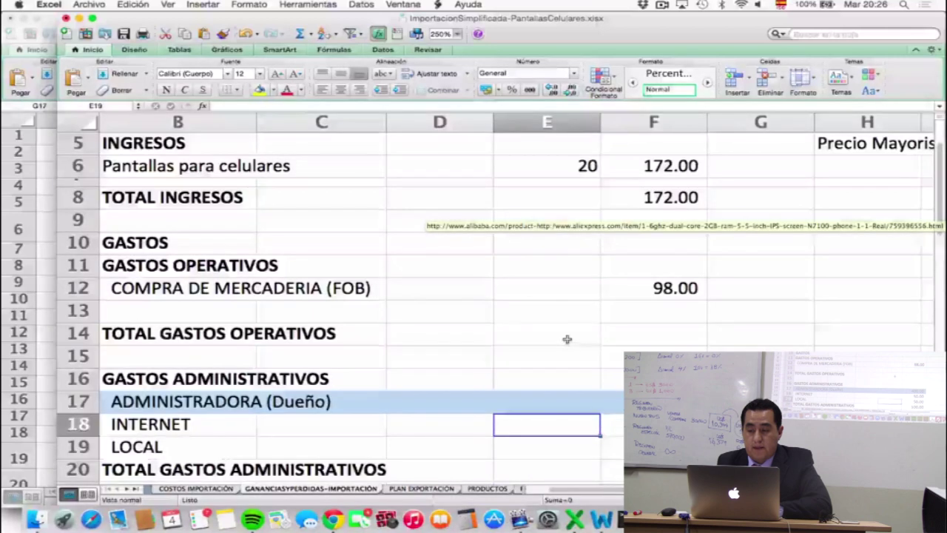
- Set TOTAL INGRESOS in F8 to the Pantallas para celulares amount times its quantity with =F6*E6
key("Up")
key("Up")
key("Up")
key("Up")
key("Up")
key("Right")
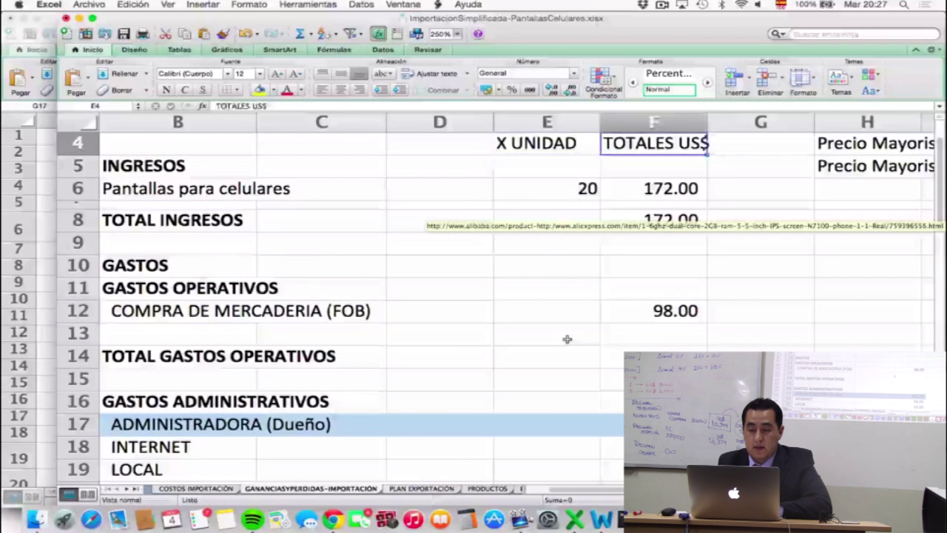
key("Right")
key("Down")
key("Down")
key("Down")
key("Down")
key("Left")
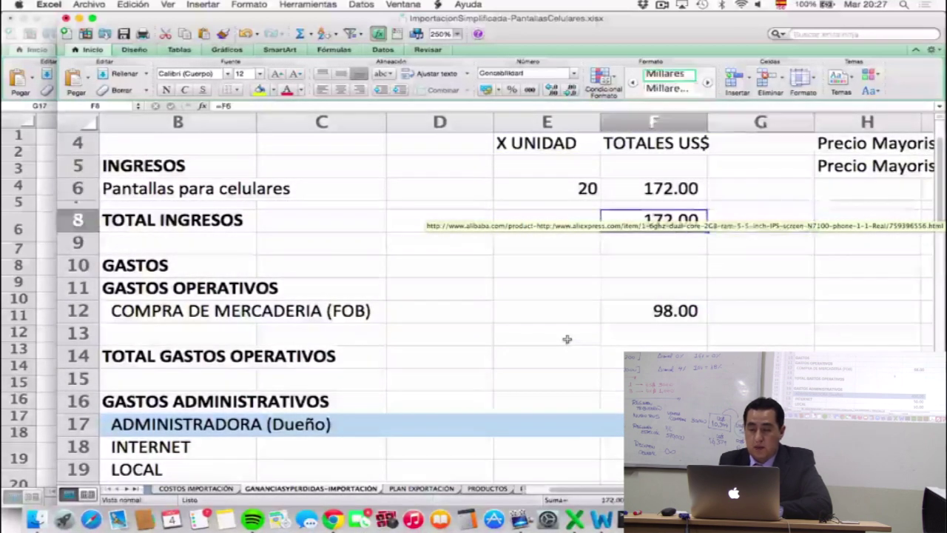
type("0")
key("BackSpace")
type("=")
key("Up")
key("Up")
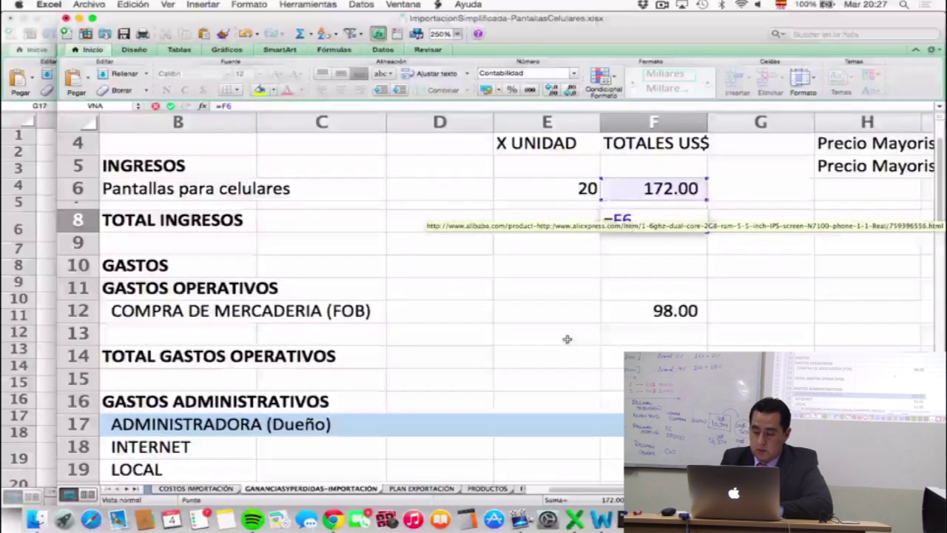
type("*")
key("Up")
key("Left")
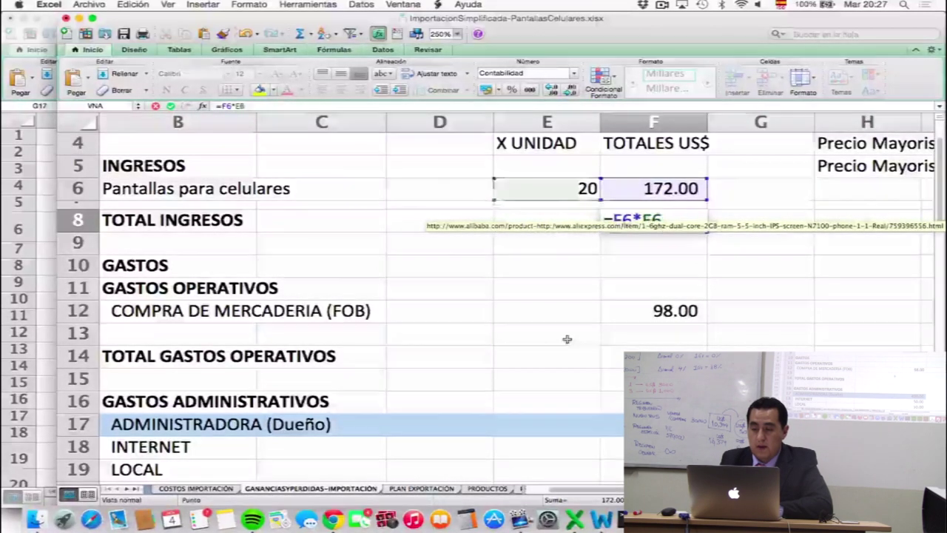
key("Return")
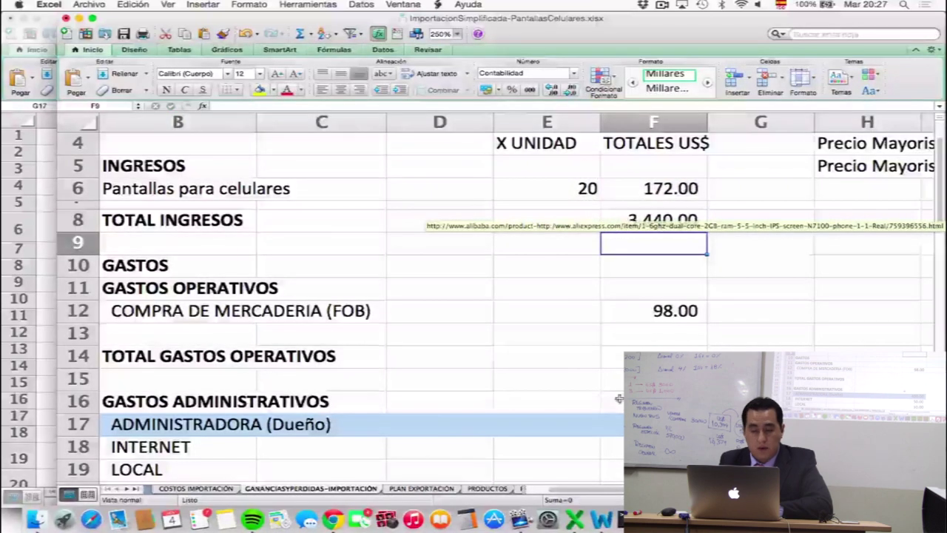
- Fill TOTAL GASTOS OPERATIVOS in F14 with a reference to the COMPRA DE MERCADERIA (FOB) amount, =F12
left_click(675, 348)
scroll(499, 307, "down", 1)
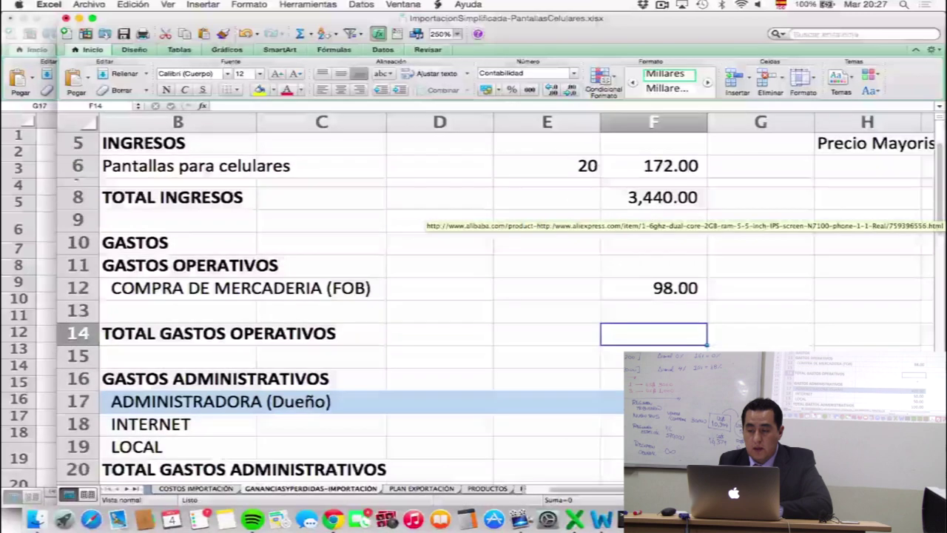
scroll(348, 304, "down", 5)
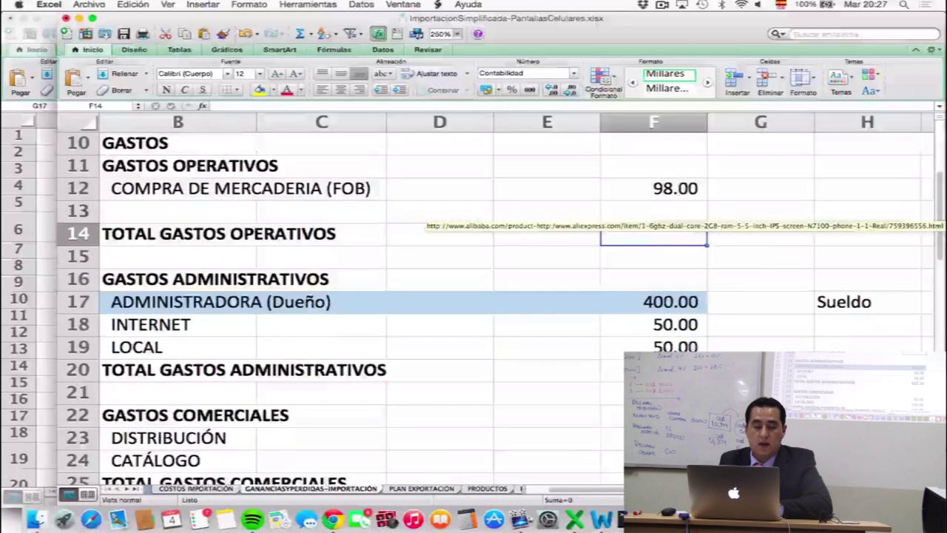
scroll(348, 303, "down", 2)
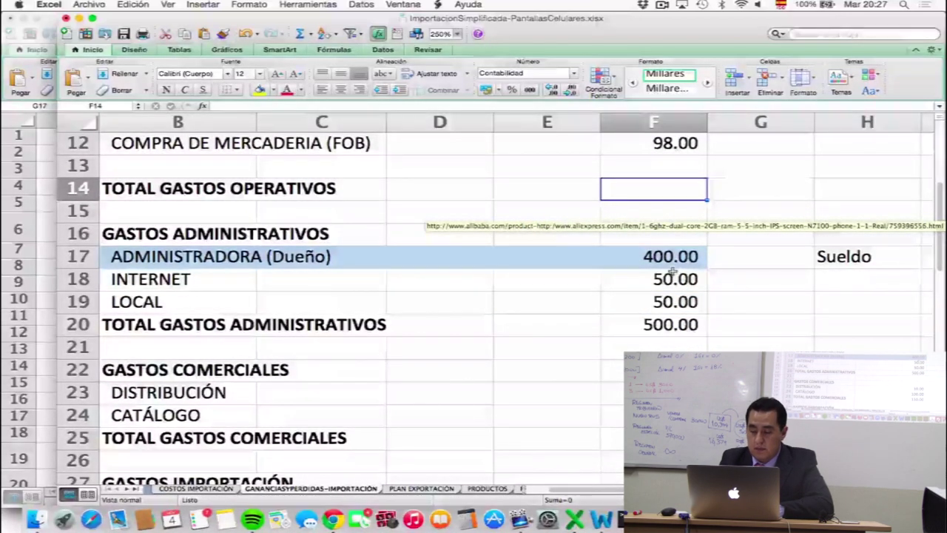
type("=")
key("Up")
key("Up")
key("Return")
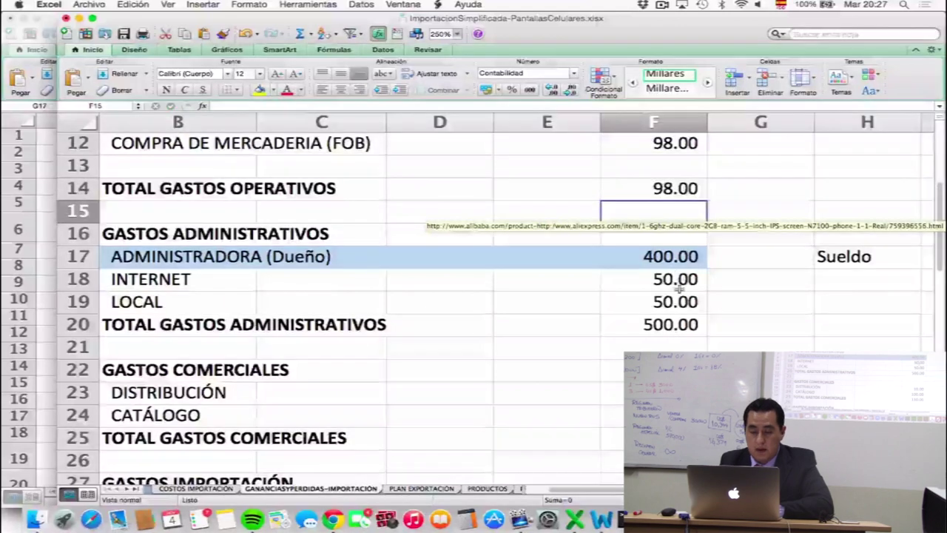
- Check the TOTAL GASTOS COMERCIALES formula in F25 and review the import expenses, fixed assets, intangibles and tax rows
scroll(680, 289, "down", 5)
scroll(676, 344, "down", 7)
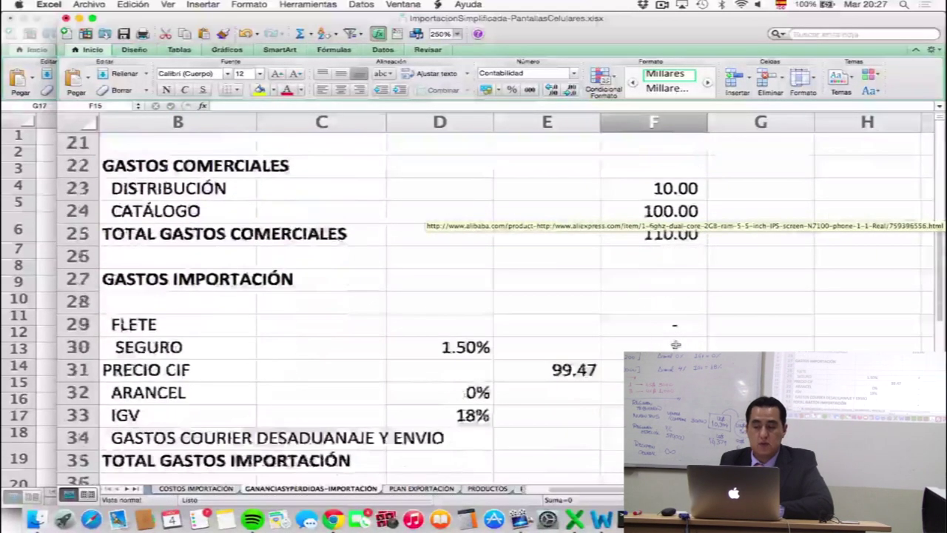
scroll(675, 344, "up", 4)
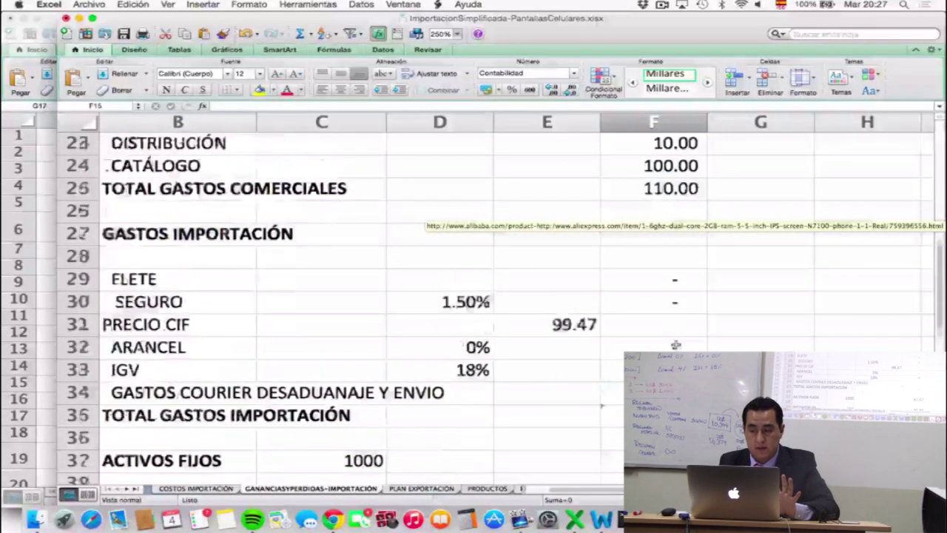
double_click(666, 257)
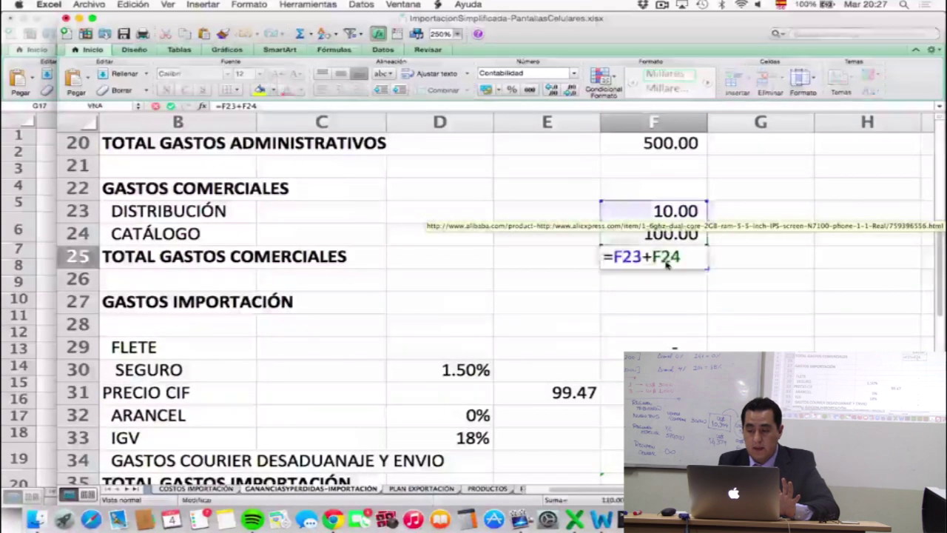
key("Return")
scroll(665, 274, "down", 3)
scroll(665, 274, "down", 5)
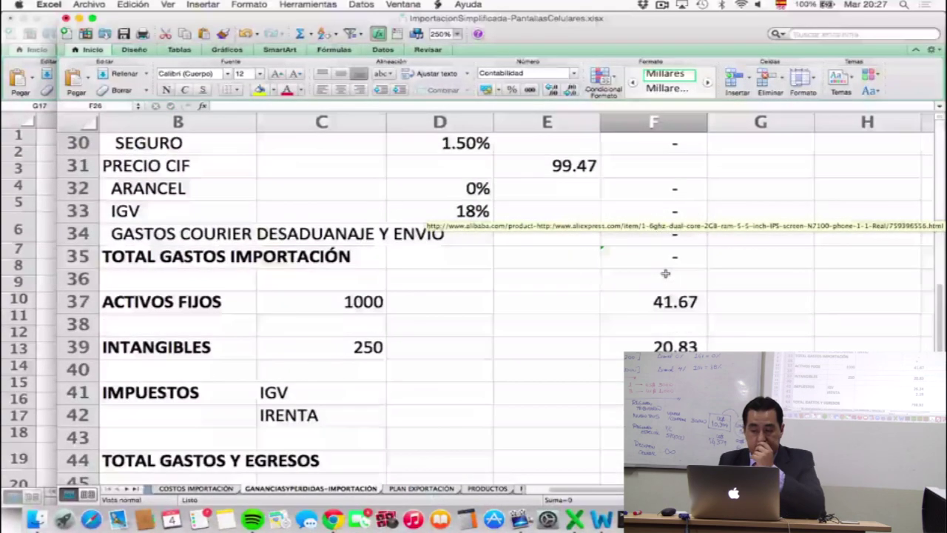
scroll(665, 274, "down", 3)
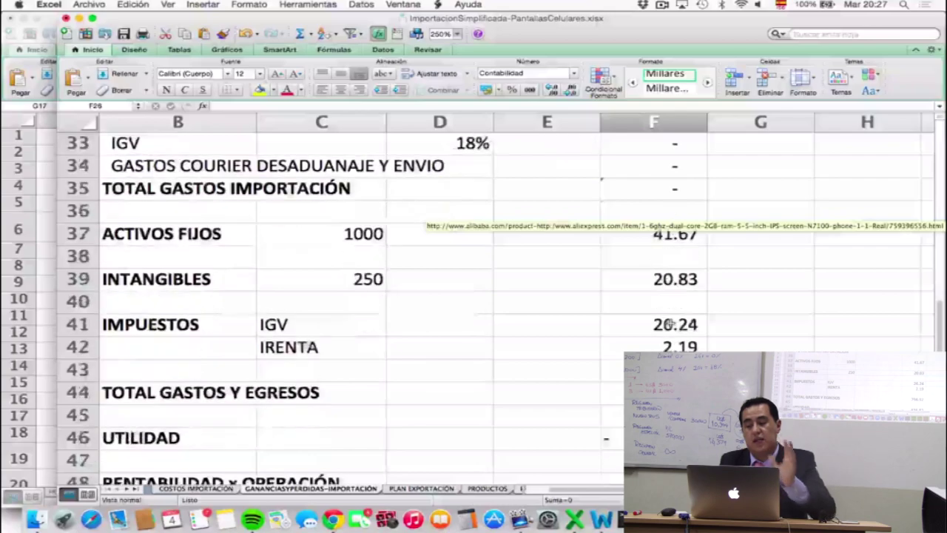
scroll(670, 323, "down", 2)
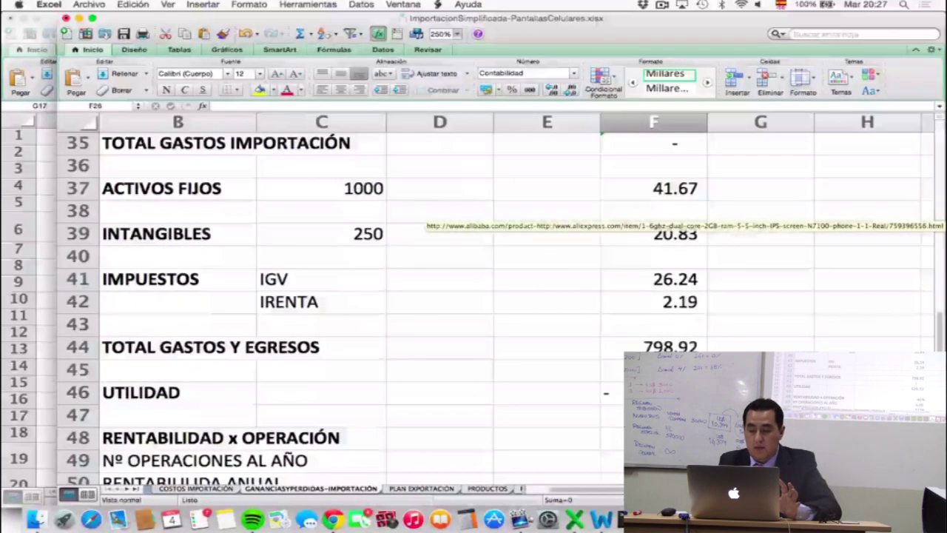
- Examine which cells the TOTAL GASTOS Y EGRESOS formula in F44 adds up, leaving it unedited
double_click(670, 347)
scroll(769, 321, "up", 6)
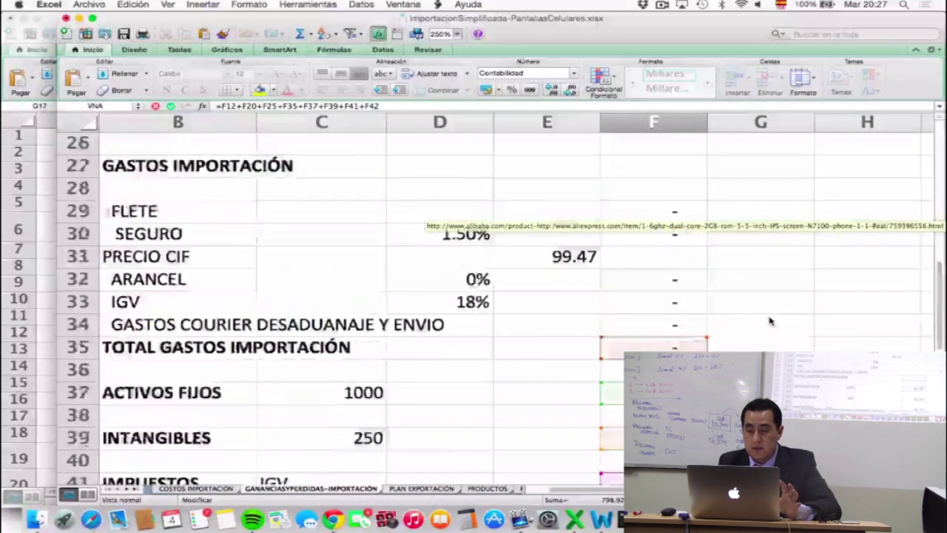
scroll(769, 321, "up", 10)
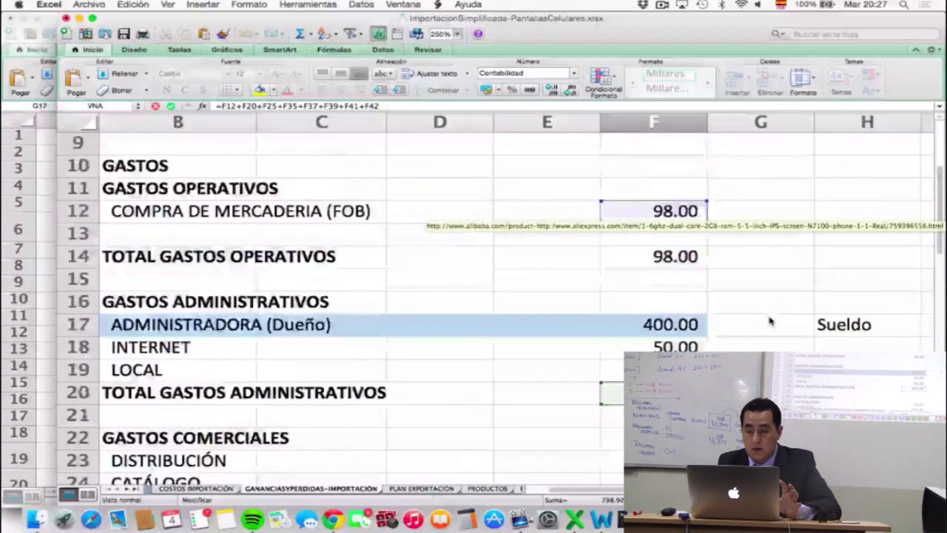
scroll(770, 321, "up", 3)
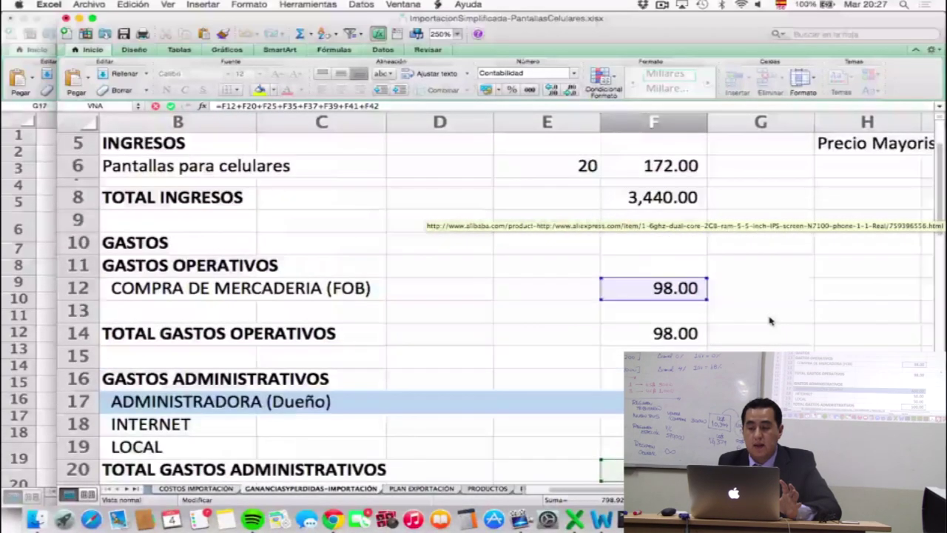
key("Escape")
- Enter 98 as the X UNIDAD cost of COMPRA DE MERCADERIA (FOB) in E12
scroll(770, 321, "up", 10)
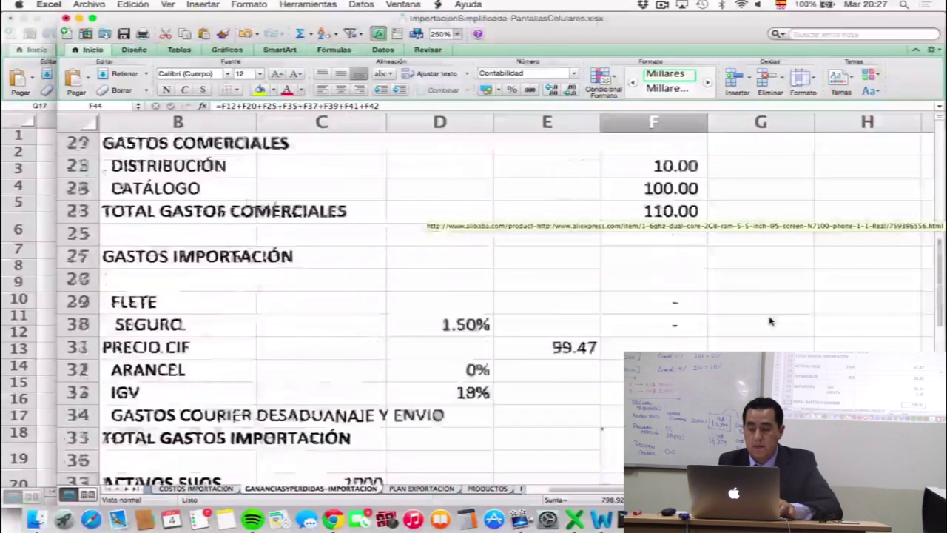
scroll(769, 321, "up", 5)
scroll(770, 321, "up", 4)
scroll(770, 321, "right", 2)
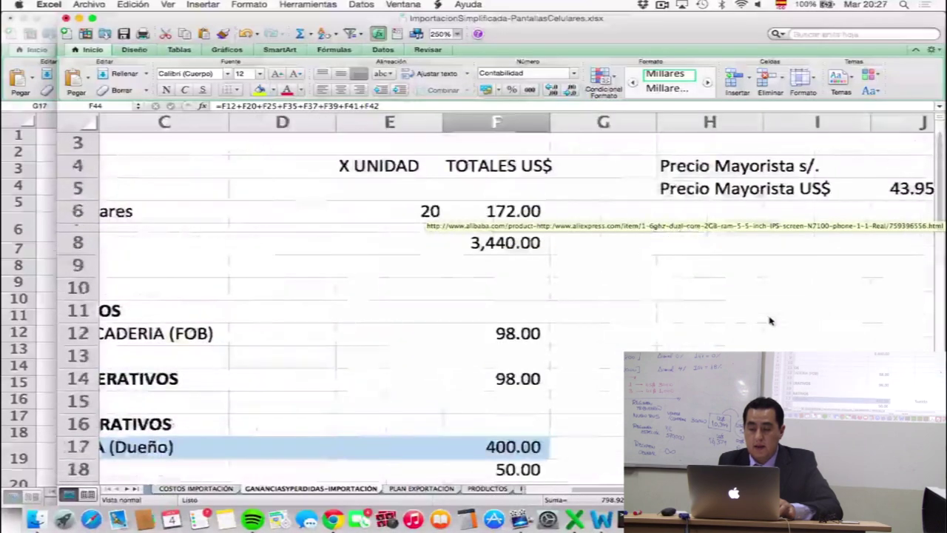
scroll(770, 321, "left", 2)
left_click(678, 333)
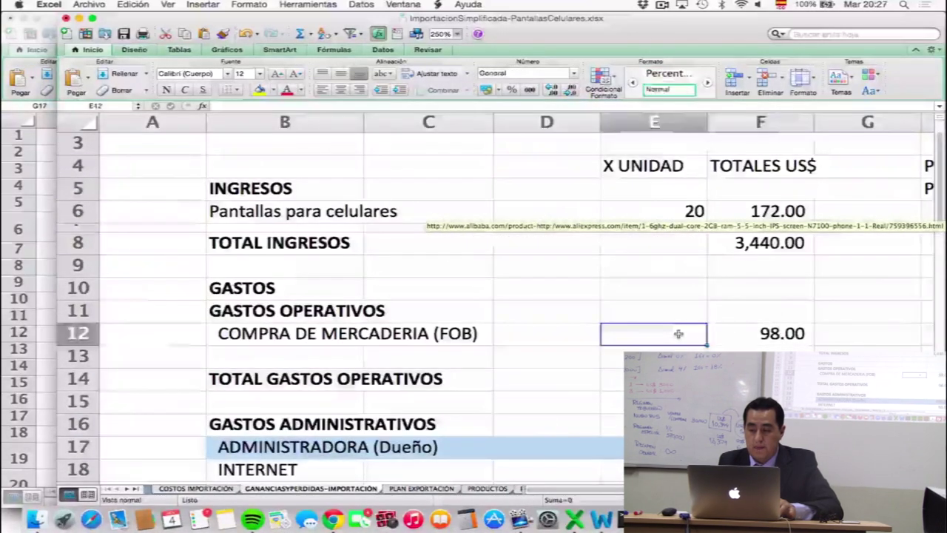
type("98")
key("Return")
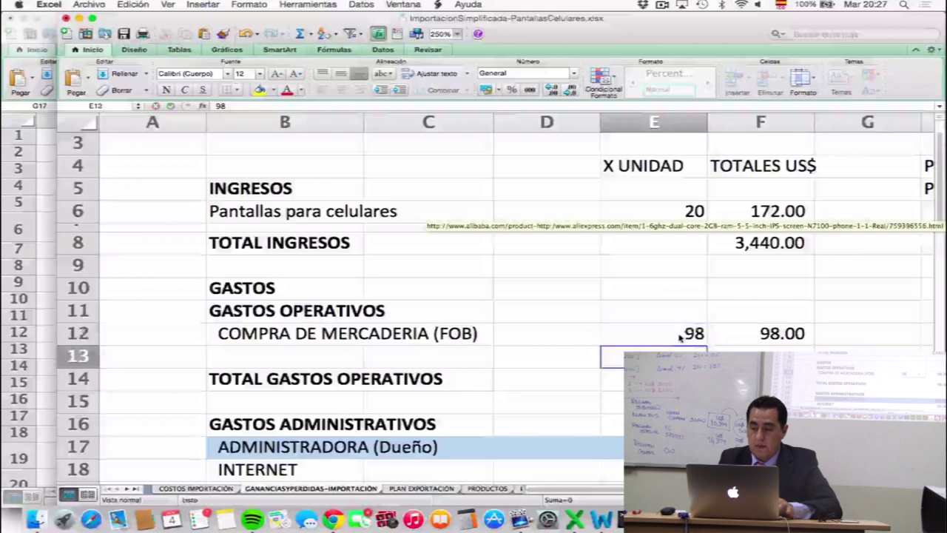
- Set the COMPRA DE MERCADERIA (FOB) total in F12 to its unit cost times the quantity with =E12*E6
key("Right")
key("Up")
type("=")
left_click(678, 333)
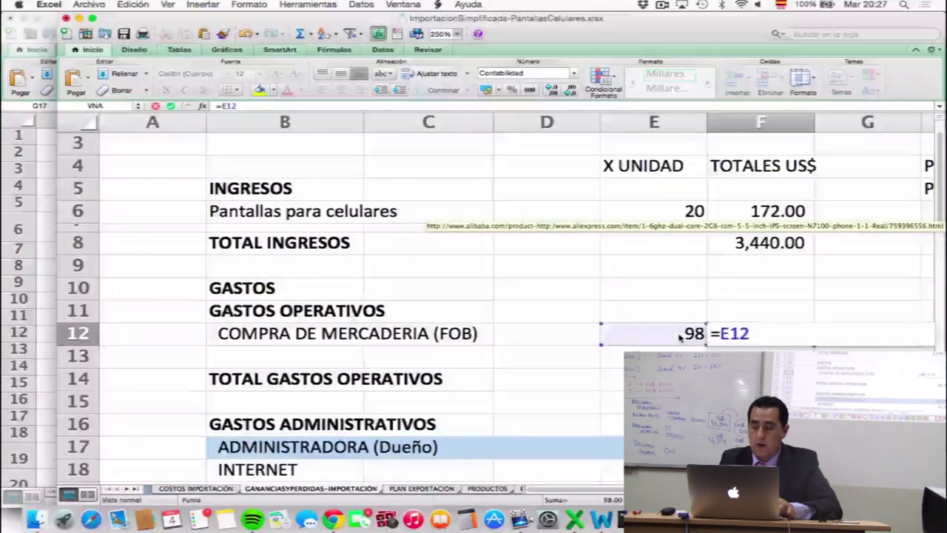
type("*")
key("Up")
key("Up")
key("Left")
key("Up")
key("Up")
key("Up")
key("Return")
- Trace the cells summed by the TOTAL GASTOS Y EGRESOS formula in F44 back through every expense section to F12
scroll(679, 333, "down", 3)
scroll(678, 333, "right", 1)
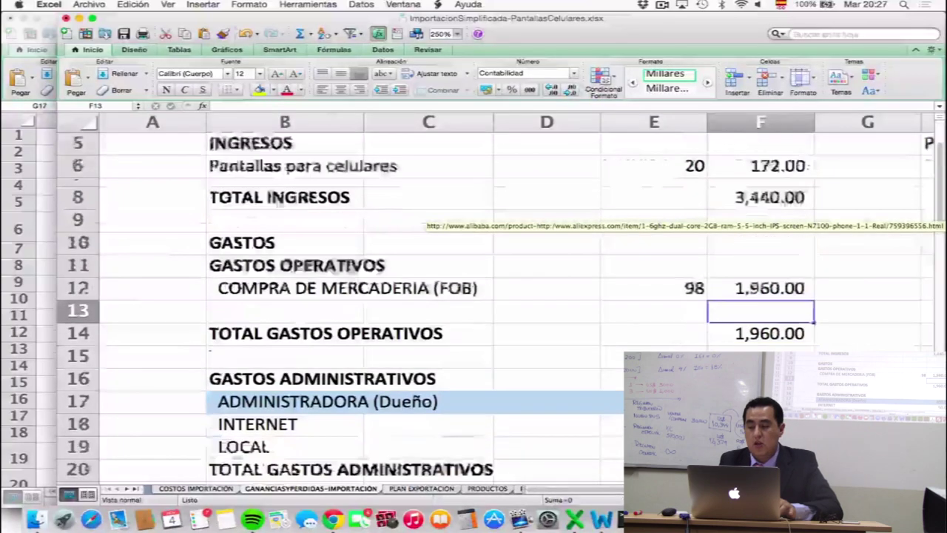
scroll(710, 338, "down", 10)
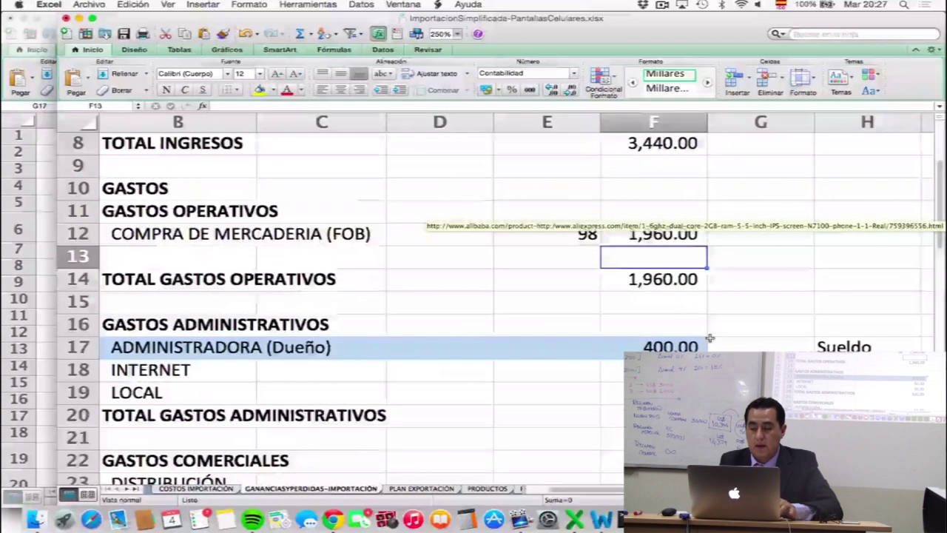
scroll(709, 338, "down", 6)
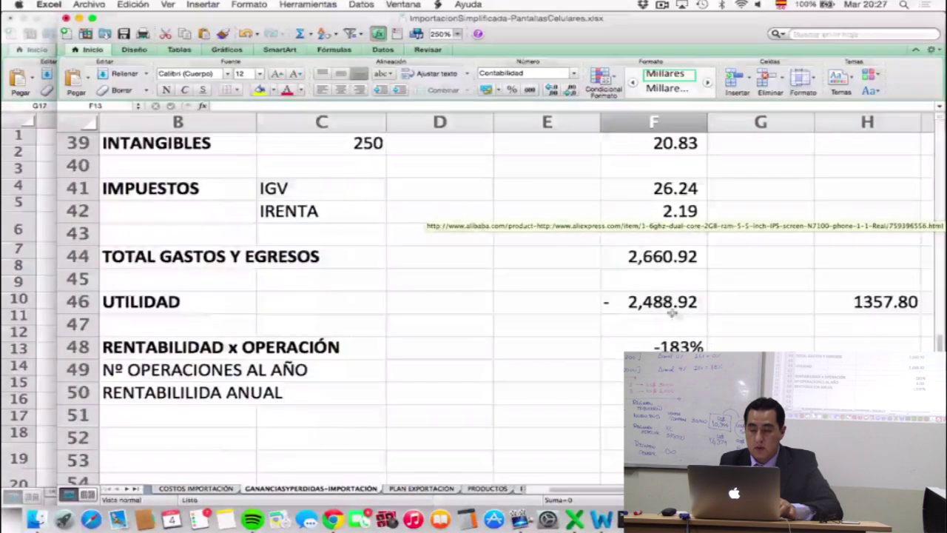
double_click(654, 259)
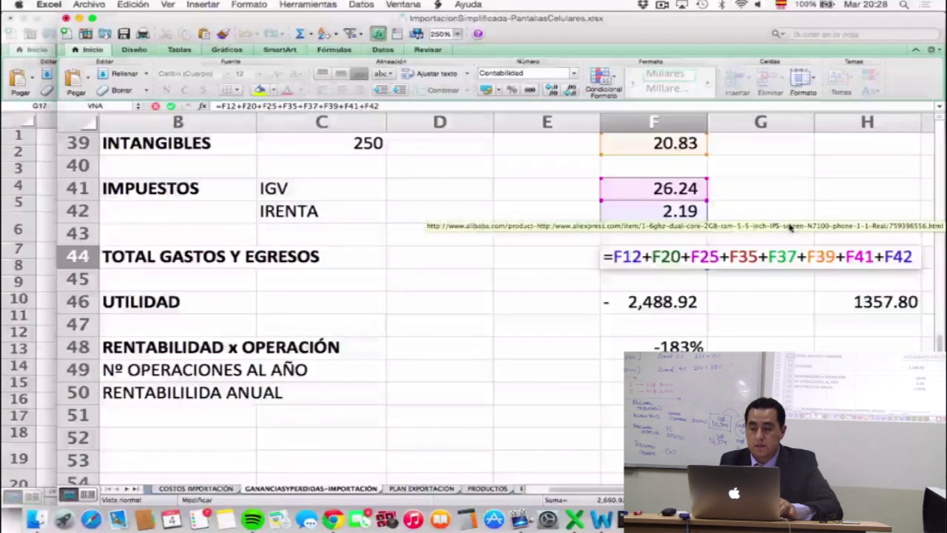
scroll(771, 192, "up", 4)
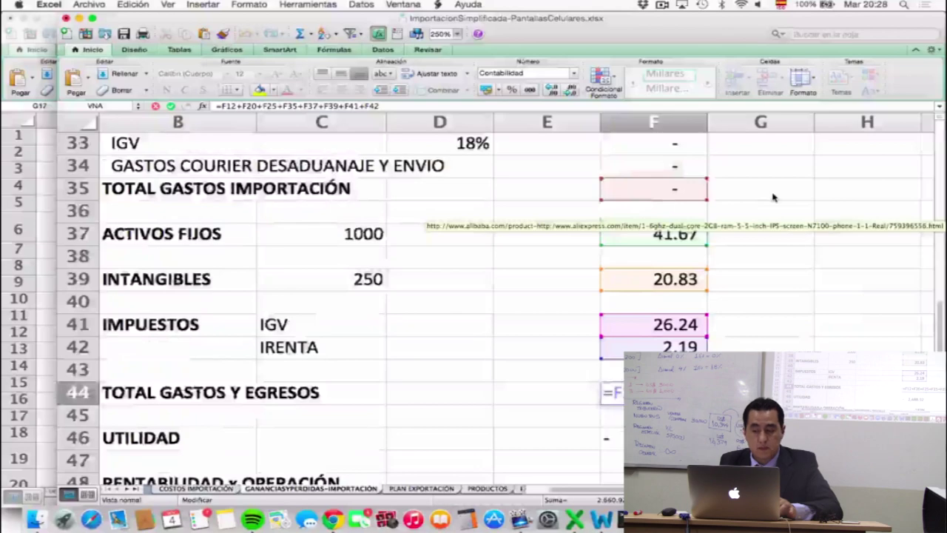
scroll(772, 197, "up", 1)
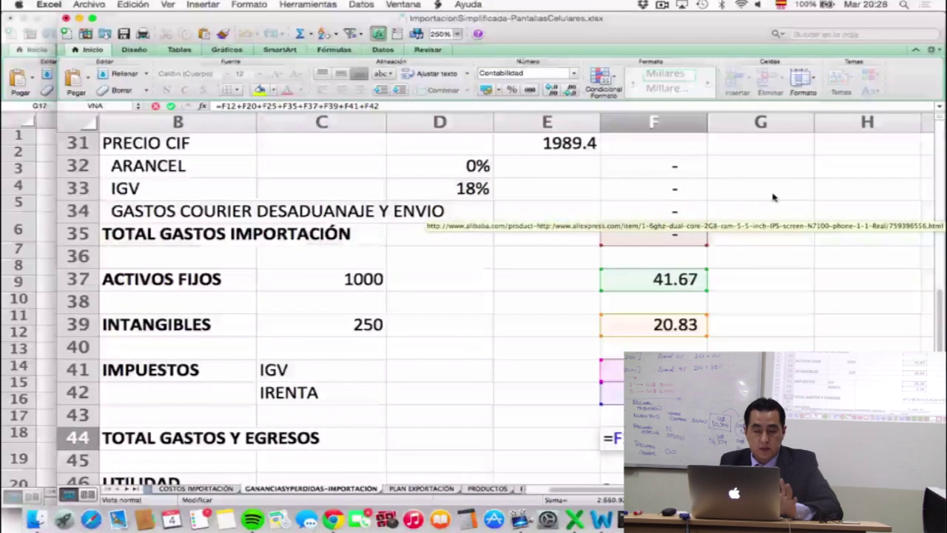
scroll(774, 197, "up", 5)
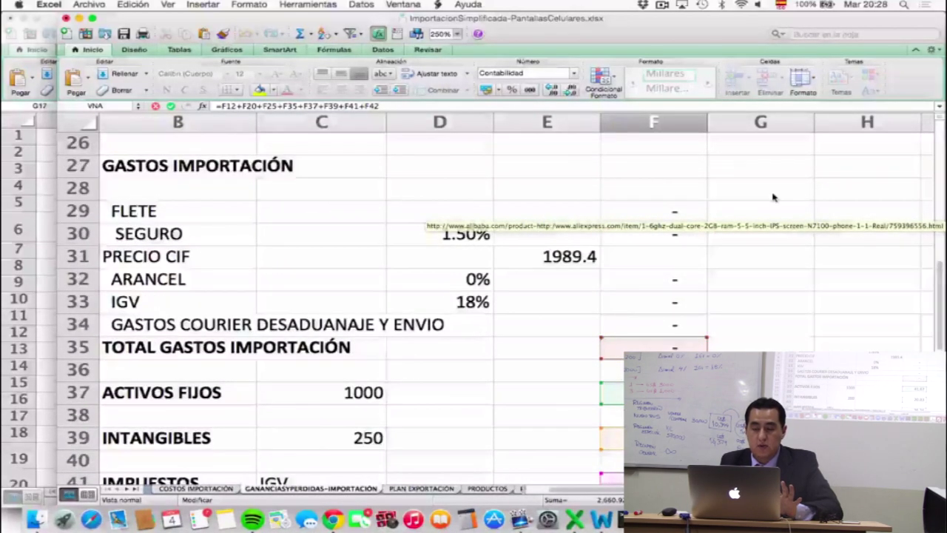
scroll(773, 196, "up", 4)
scroll(774, 197, "up", 4)
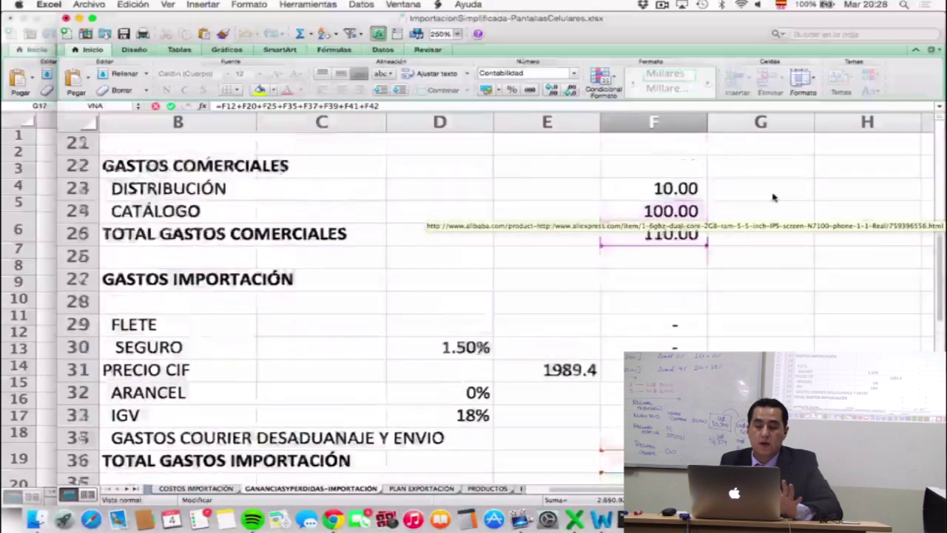
scroll(773, 197, "up", 9)
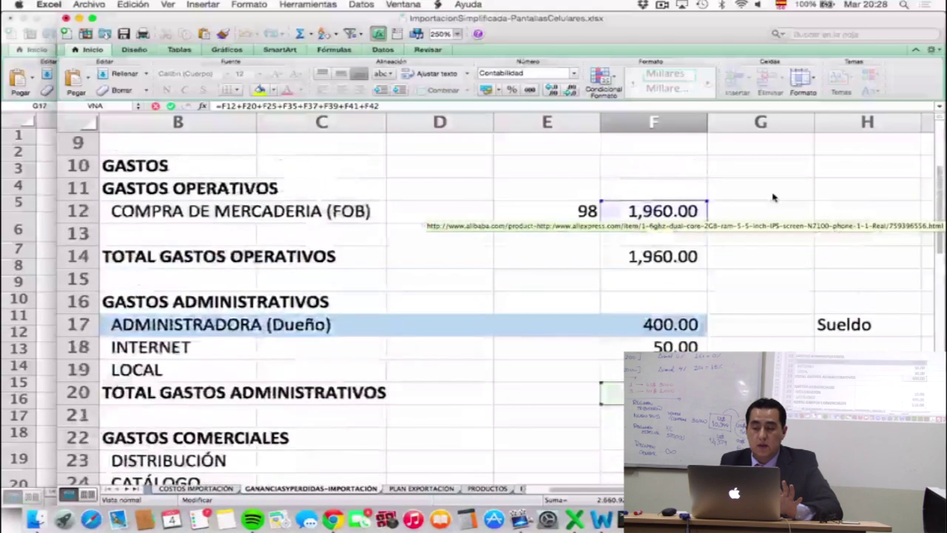
scroll(773, 196, "up", 4)
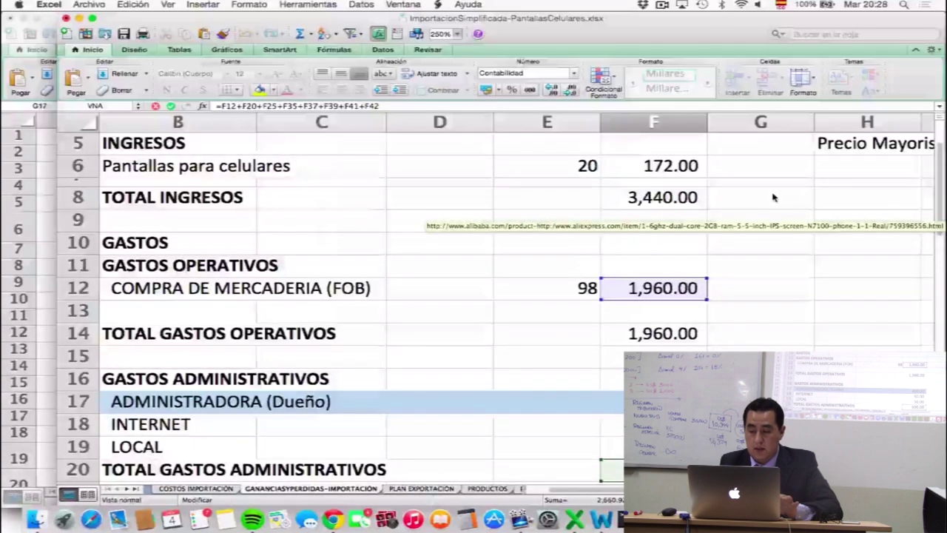
scroll(773, 197, "down", 9)
scroll(773, 197, "down", 3)
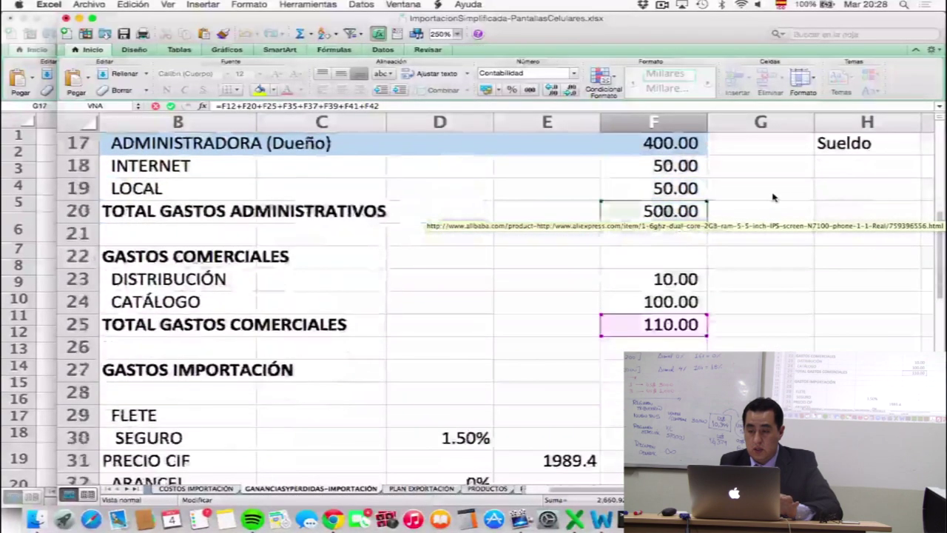
scroll(773, 197, "down", 14)
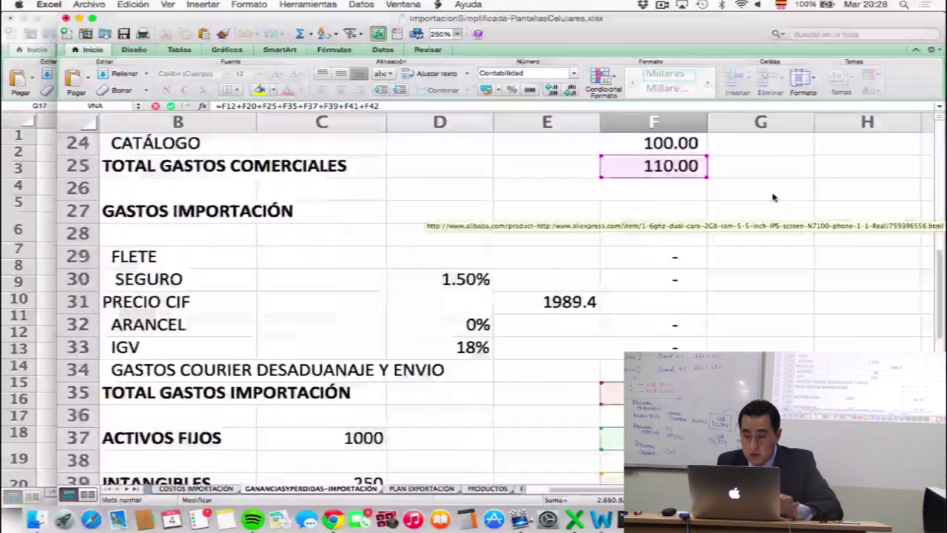
scroll(773, 197, "down", 2)
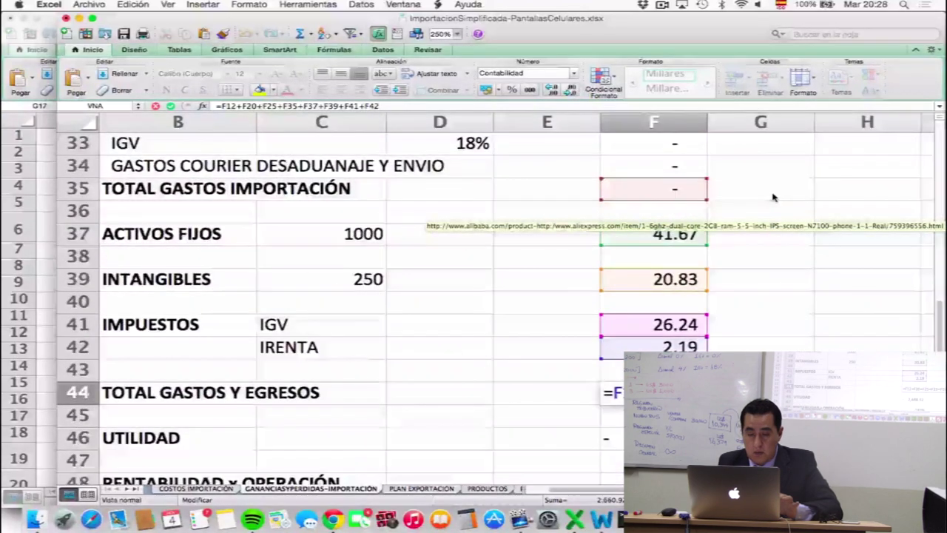
scroll(773, 197, "down", 3)
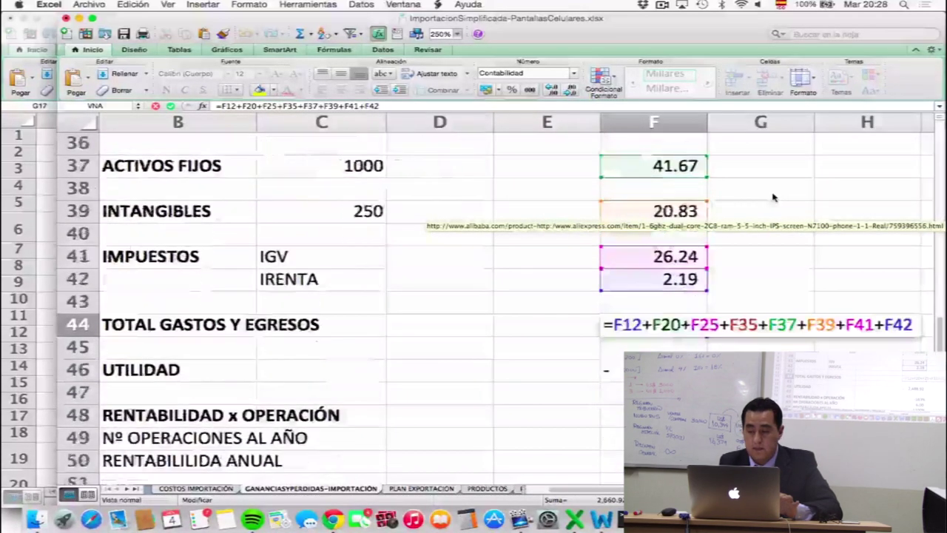
key("Return")
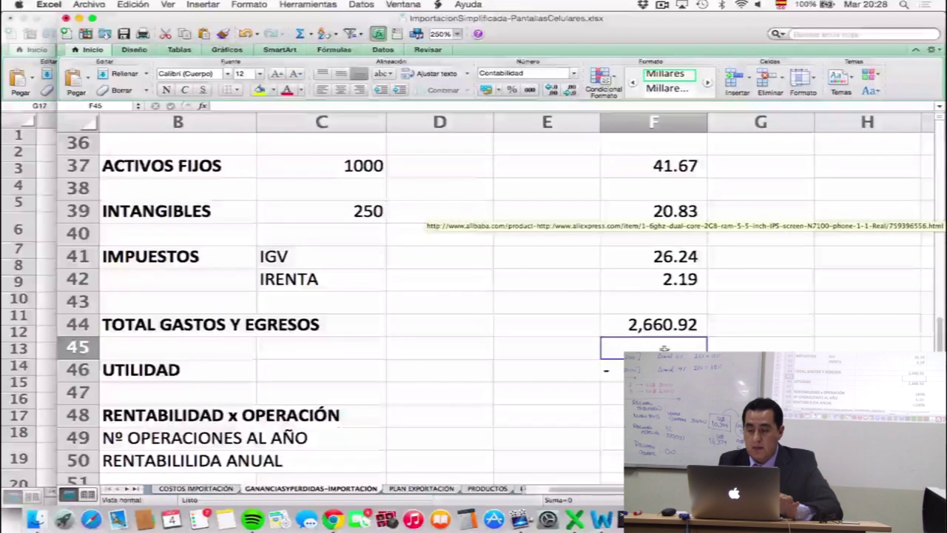
- Check which cells the UTILIDAD formula in F46 subtracts
key("Down")
type("=F6-F44")
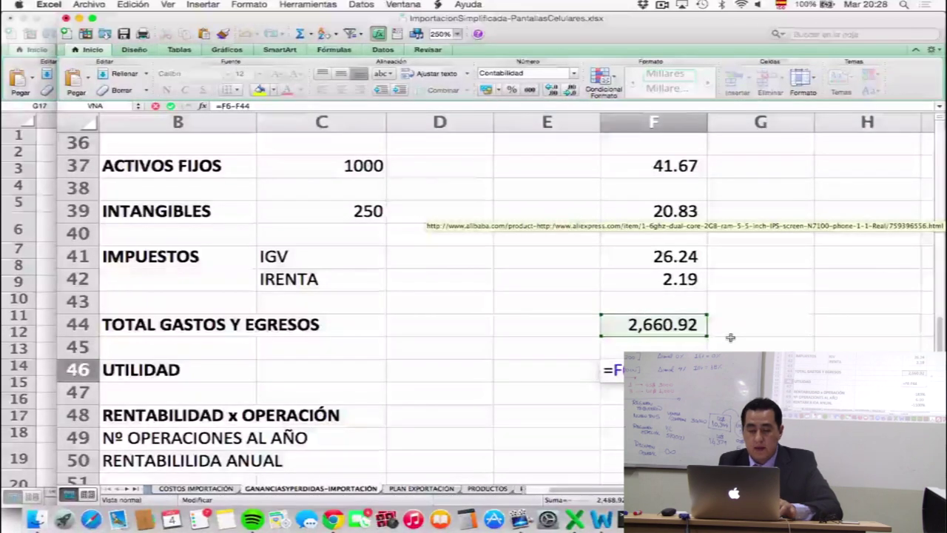
key("Return")
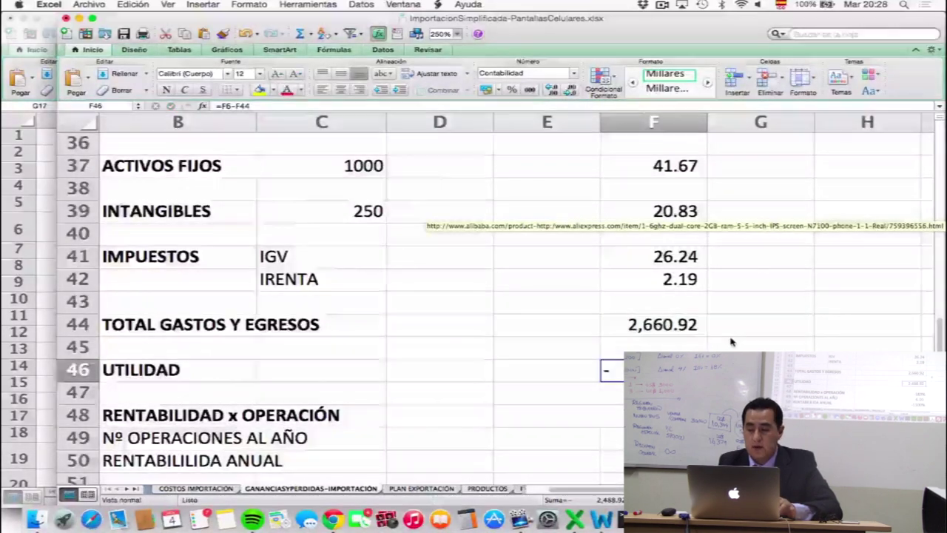
- Try a quantity of 100 for Pantallas para celulares in E6
scroll(730, 338, "up", 10)
left_click(569, 256)
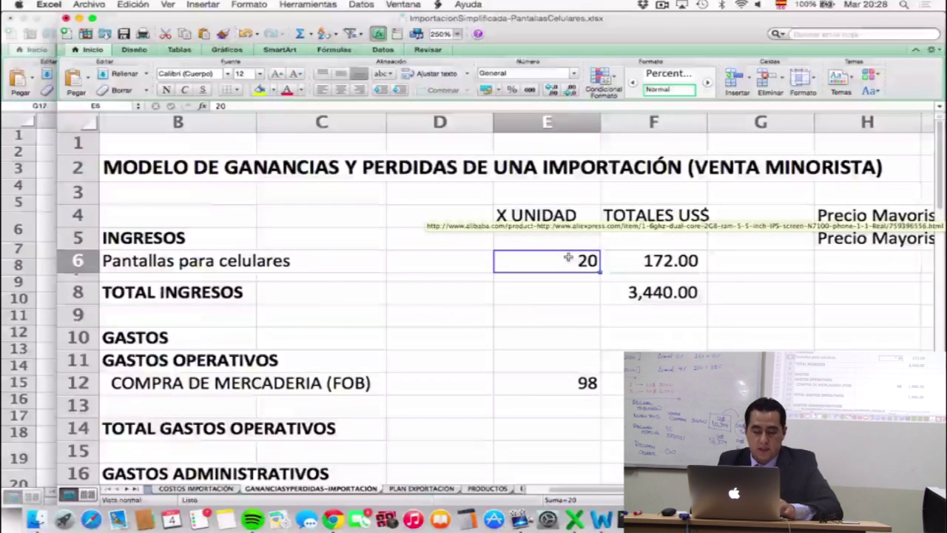
type("100")
key("Return")
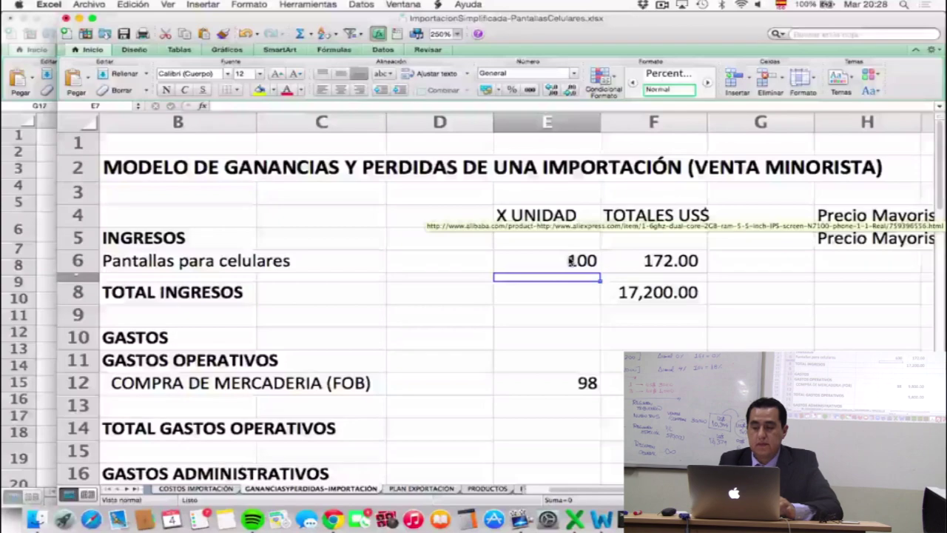
- Set the Pantallas para celulares quantity in E6 to 50
left_click(585, 258)
type("50")
key("Return")
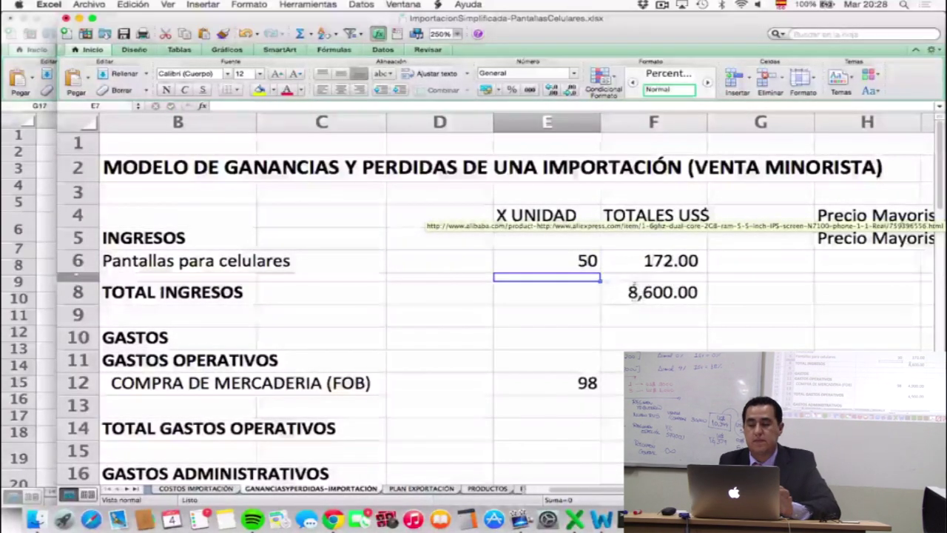
- Correct the UTILIDAD formula in F46 to subtract total expenses from TOTAL INGRESOS with =F8-F44
scroll(634, 281, "down", 10)
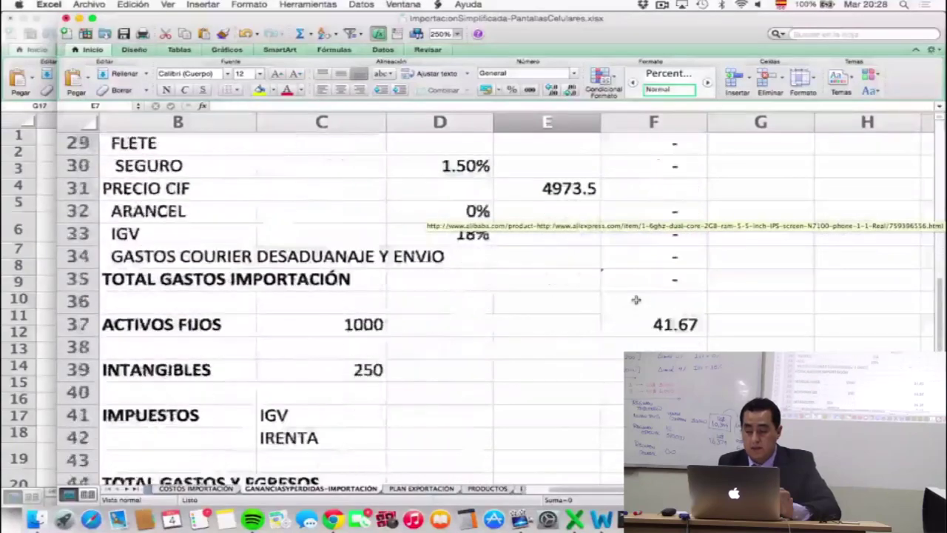
scroll(636, 299, "down", 3)
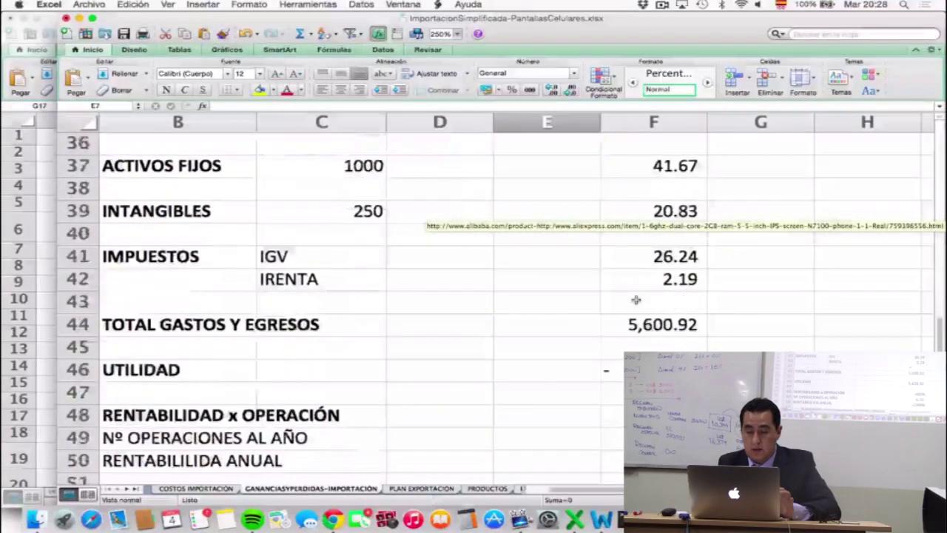
double_click(651, 369)
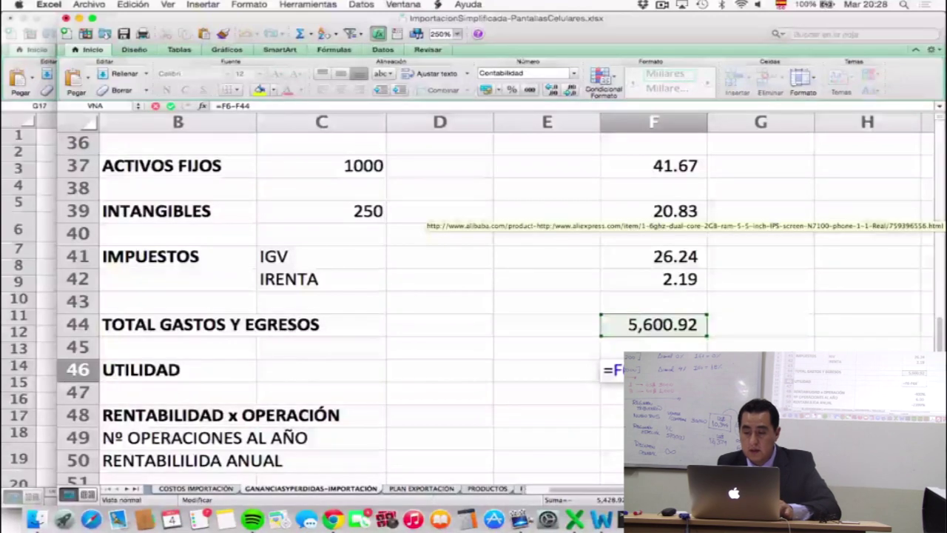
scroll(444, 296, "up", 12)
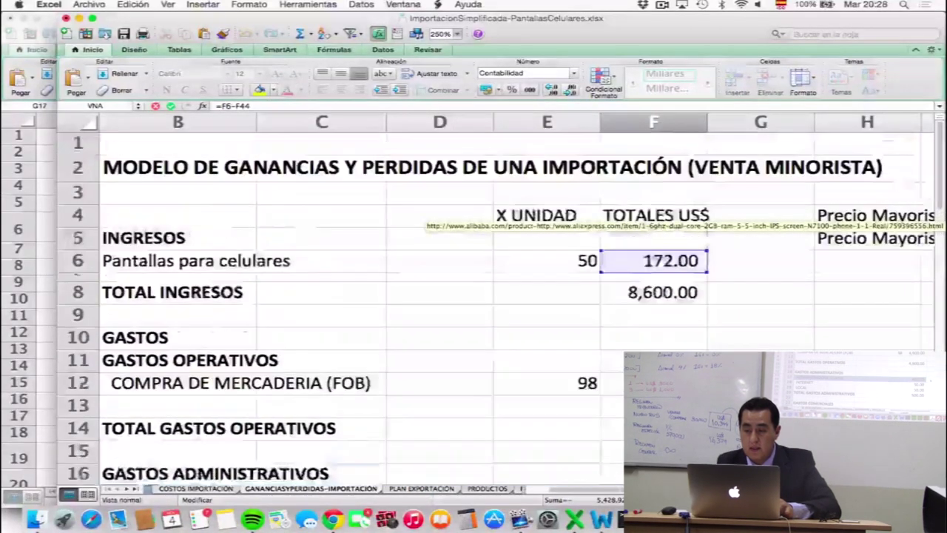
left_click(699, 276)
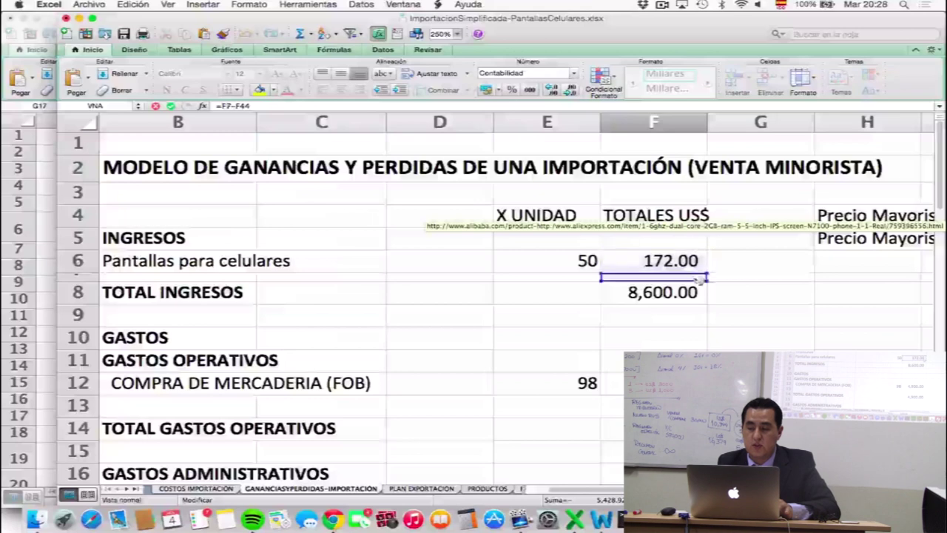
left_click(698, 293)
key("Return")
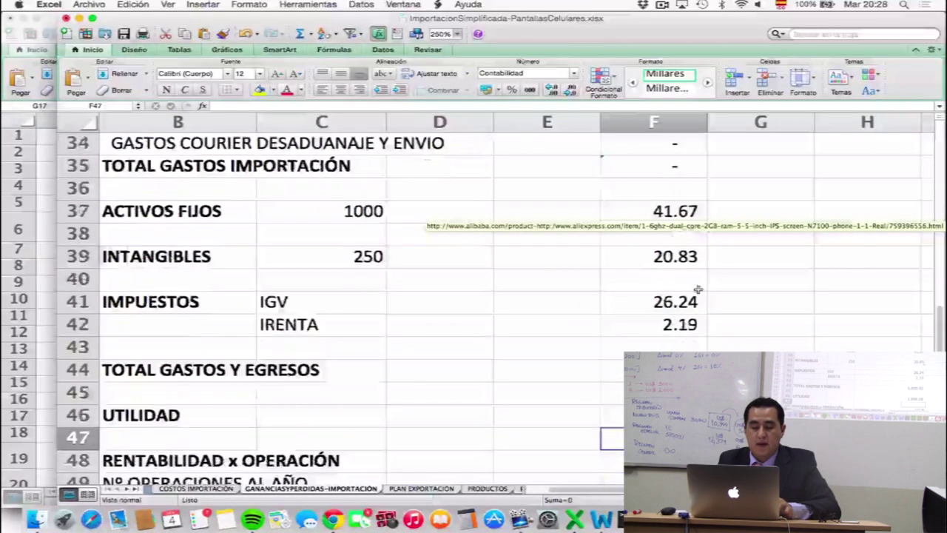
key("Up")
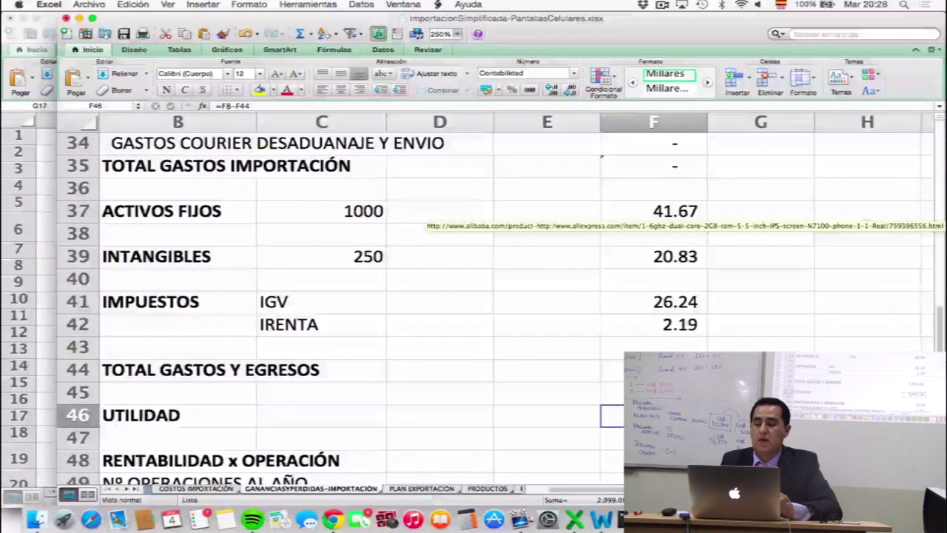
- Review the UTILIDAD result in F46 and the profitability and yearly operations rows beneath it
key("Down")
key("Down")
key("Down")
key("Down")
key("Up")
key("Up")
key("Up")
key("Up")
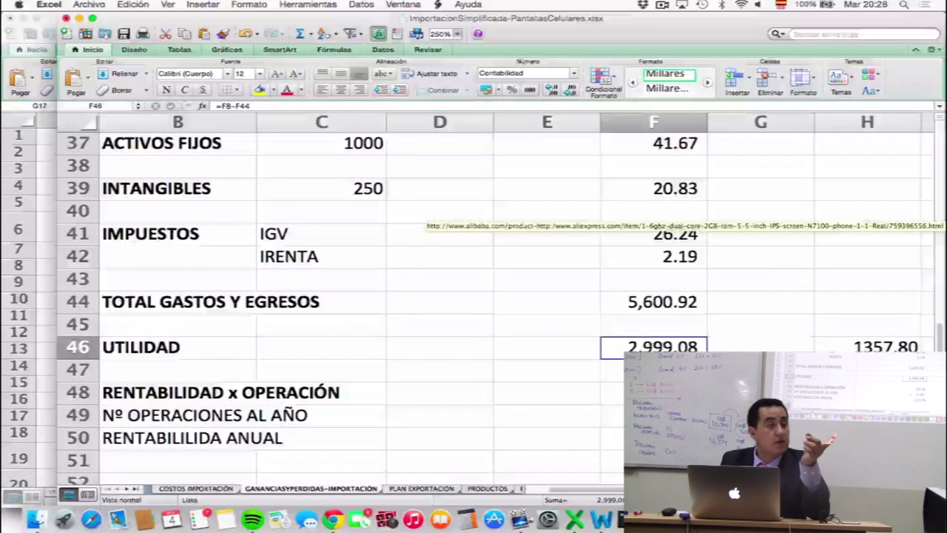
key("Down")
key("Up")
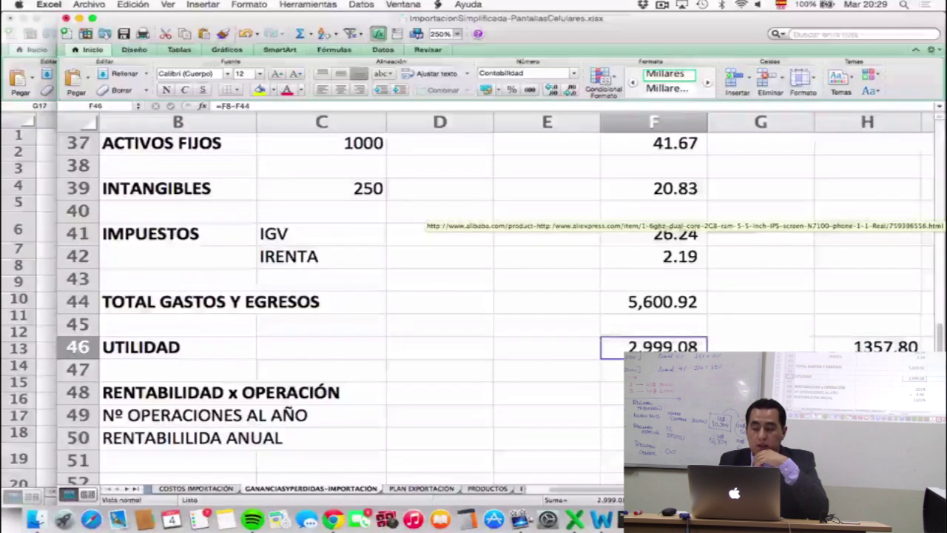
- Inspect the formula in H46 beside UTILIDAD and the RENTABILIDAD x OPERACIÓN formula in F48
left_click(867, 347)
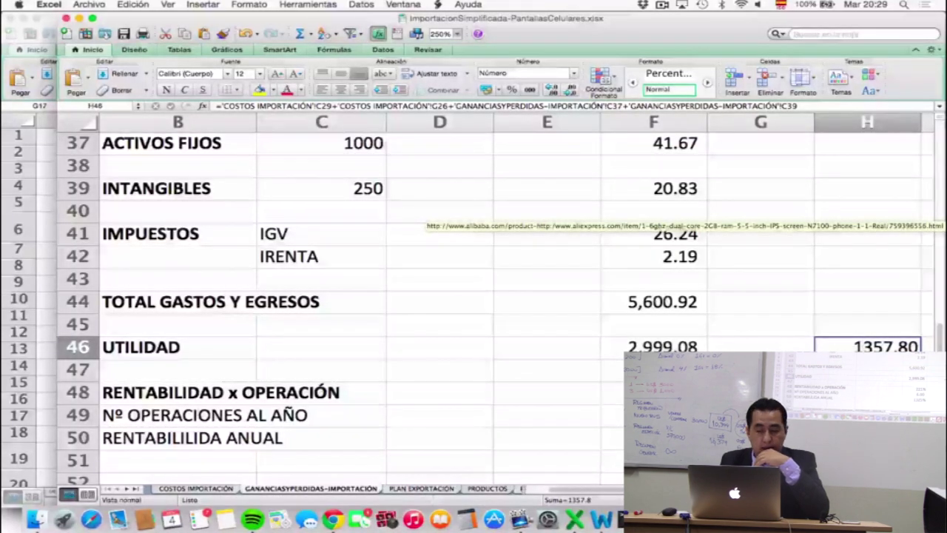
scroll(474, 311, "down", 2)
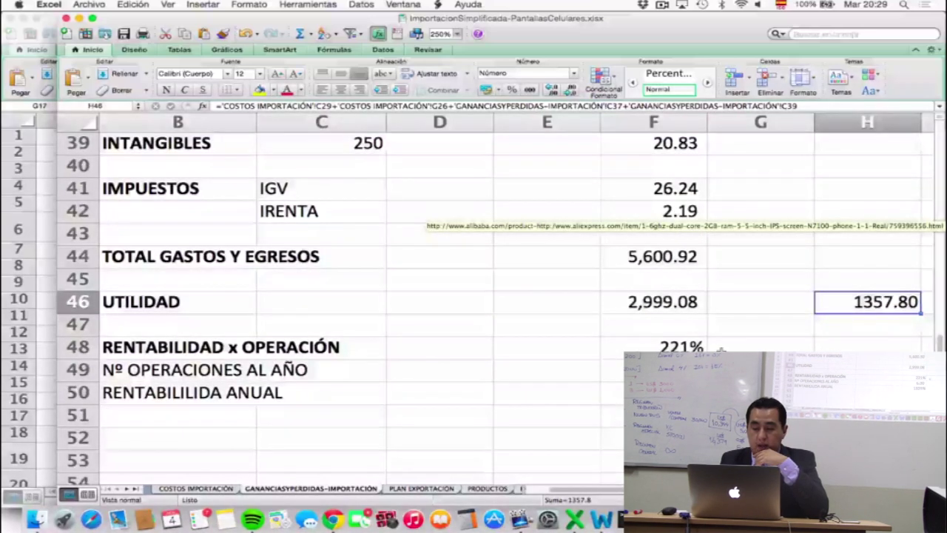
left_click(654, 347)
type("=F46/H46")
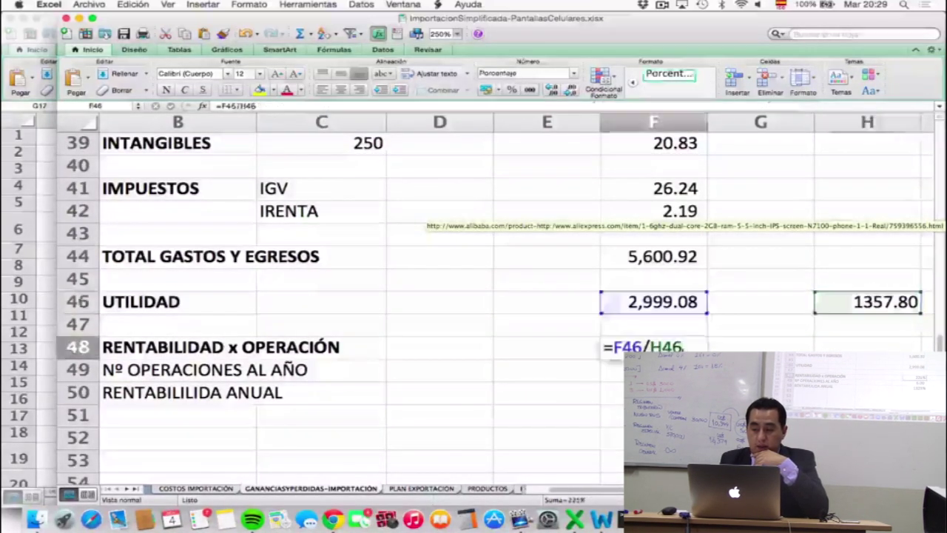
key("Return")
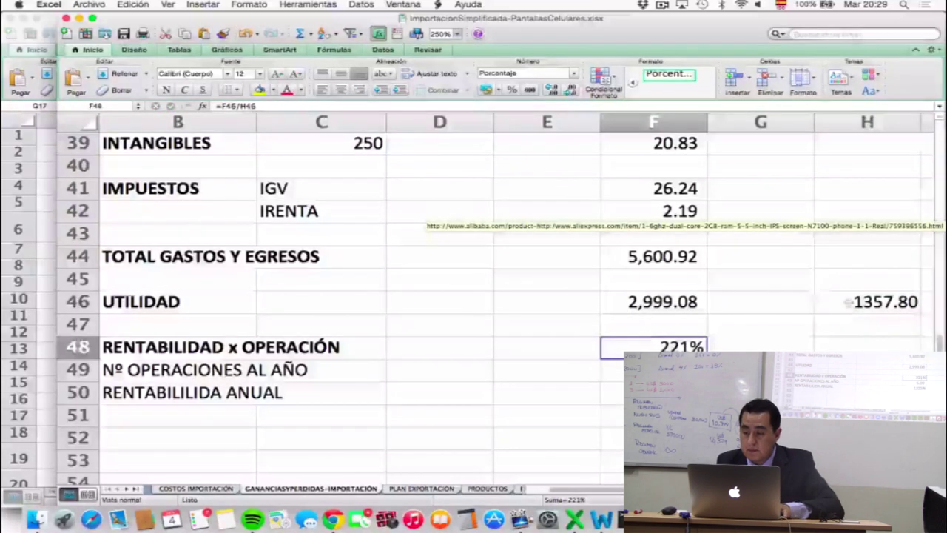
- Replace the fixed value in H46 beside UTILIDAD with a link to the COMPRA DE MERCADERIA total using =F12
double_click(856, 303)
scroll(804, 284, "up", 3)
key("Escape")
key("F2")
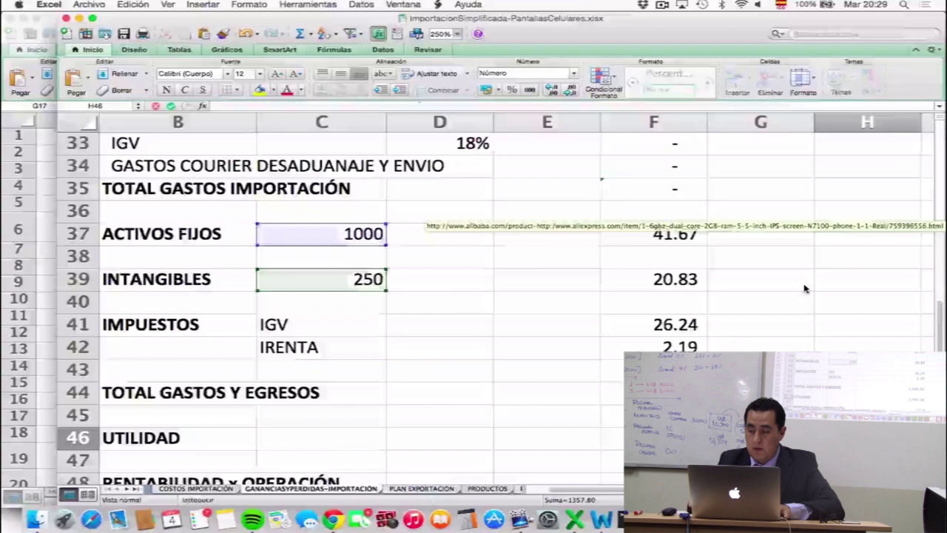
type("=")
left_click(805, 283)
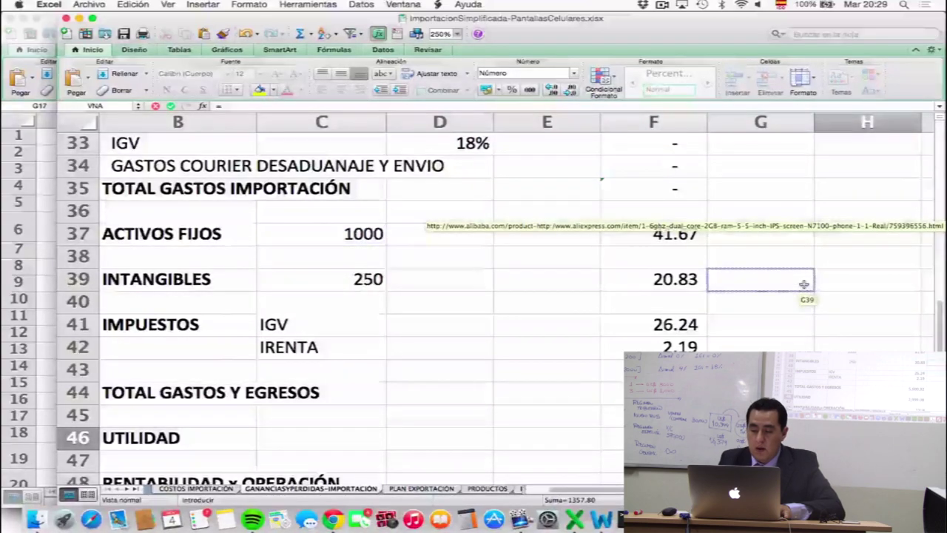
scroll(805, 283, "up", 5)
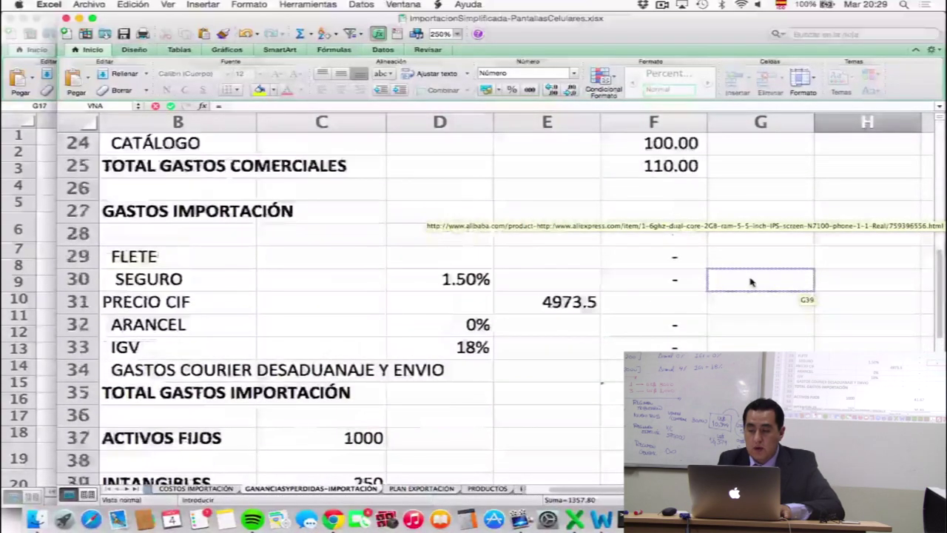
scroll(750, 281, "up", 3)
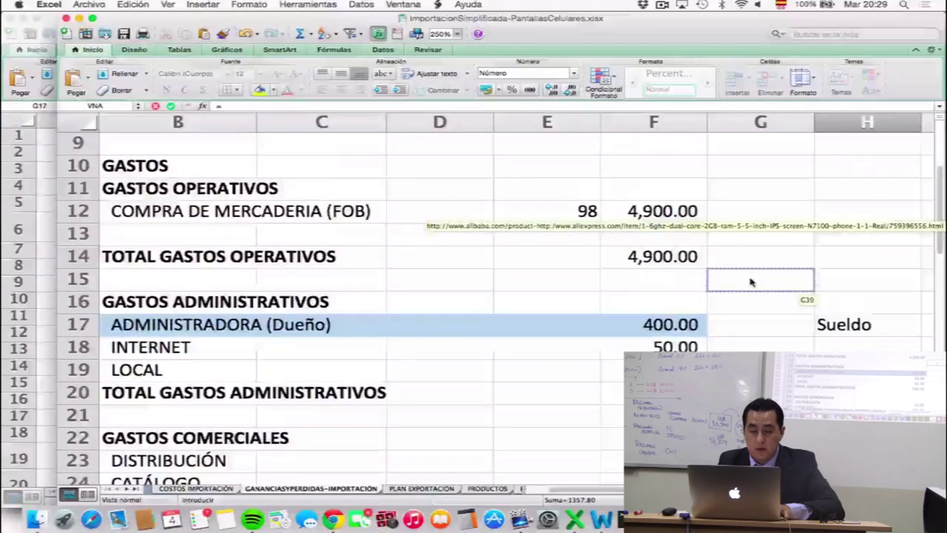
scroll(751, 281, "up", 2)
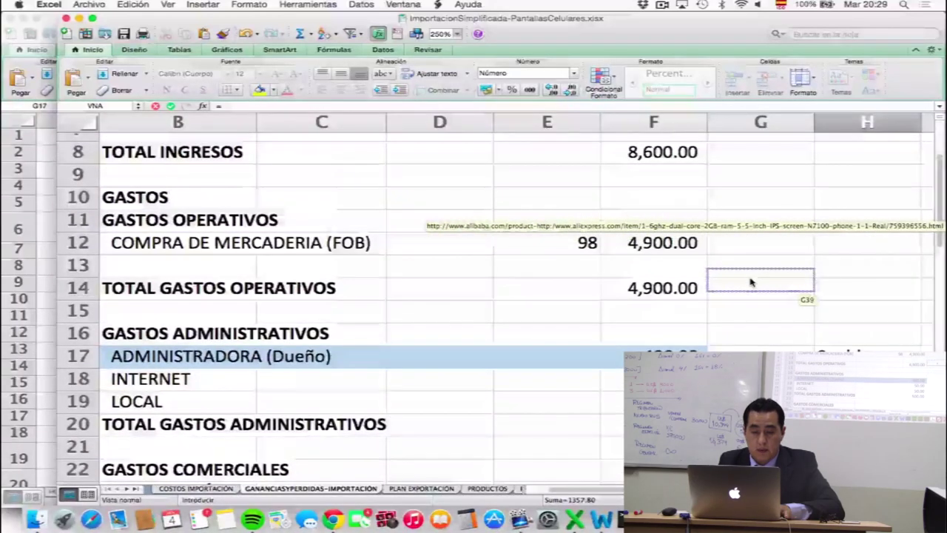
left_click(696, 308)
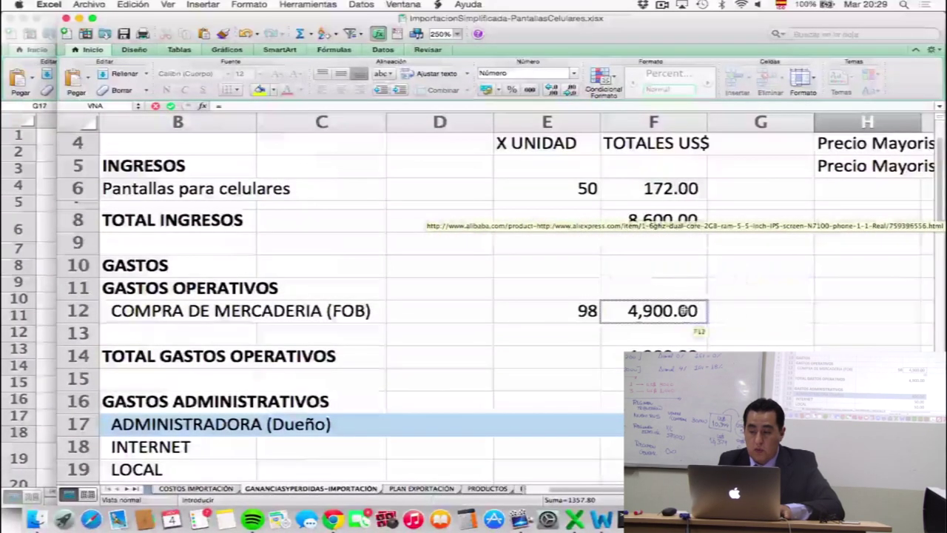
key("Return")
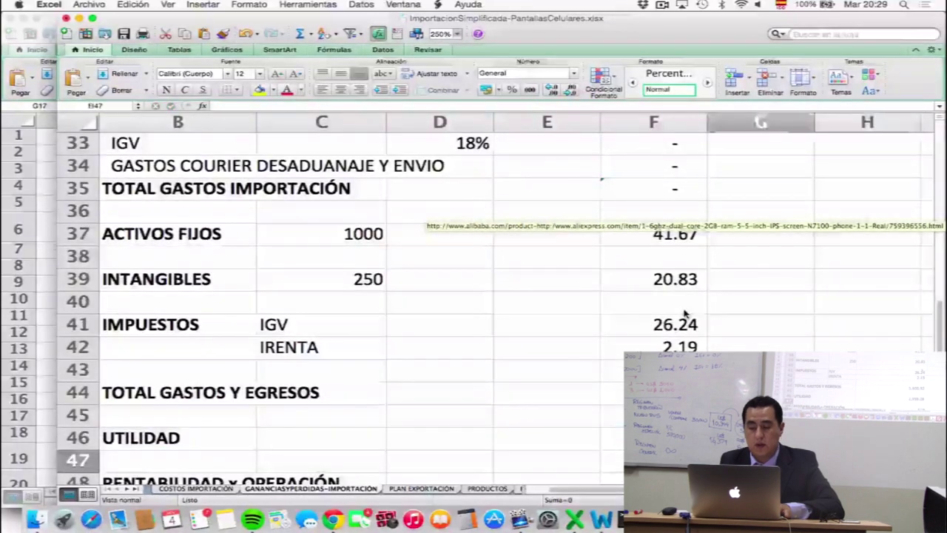
- Calculate RENTABILIDAD x OPERACIÓN in F48 by dividing UTILIDAD by the merchandise cost with =F46/H46
key("Down")
key("Down")
key("Down")
key("Down")
key("Up")
key("Up")
key("Up")
key("Up")
key("Up")
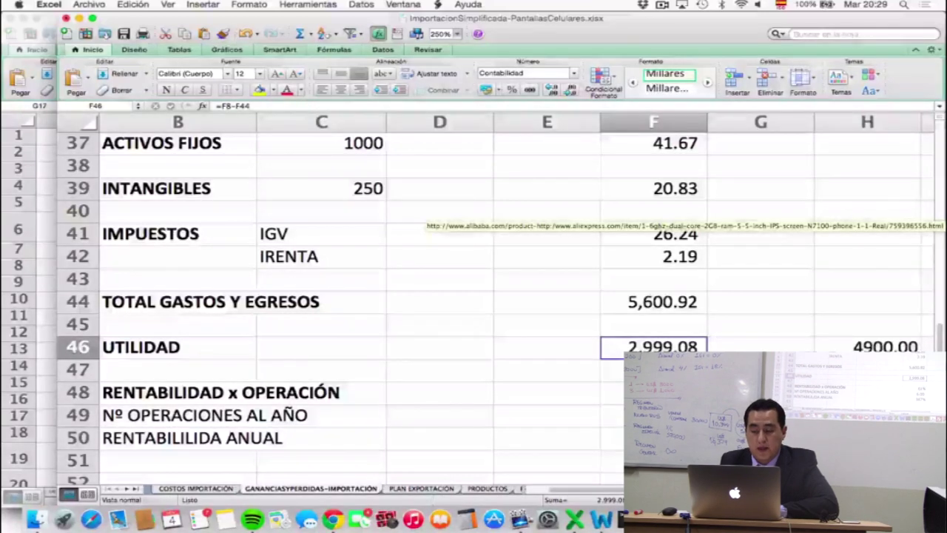
key("Down")
key("Down")
type("=F46/H46")
key("Return")
- Set Nº OPERACIONES AL AÑO in F49 to 4
key("Down")
key("Down")
left_click(612, 415)
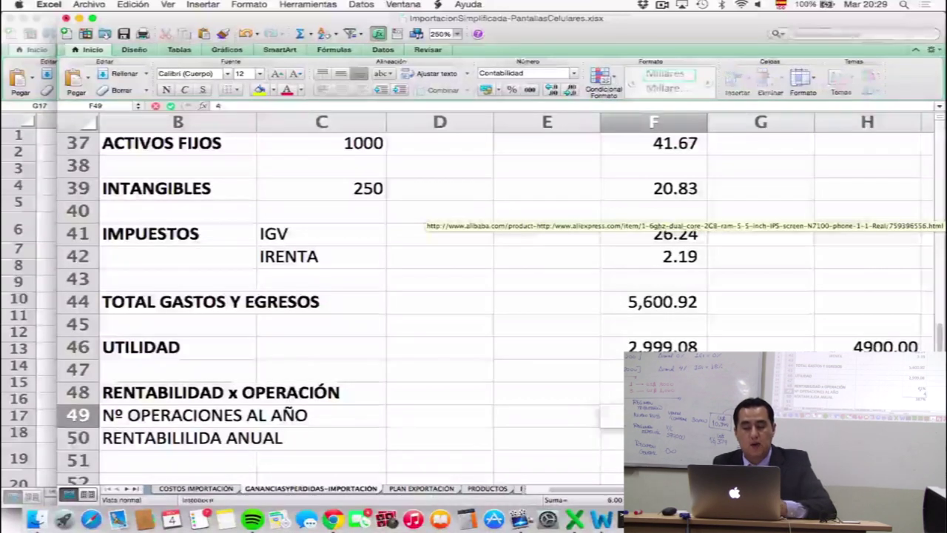
left_click(613, 439)
key("Down")
key("Down")
key("Down")
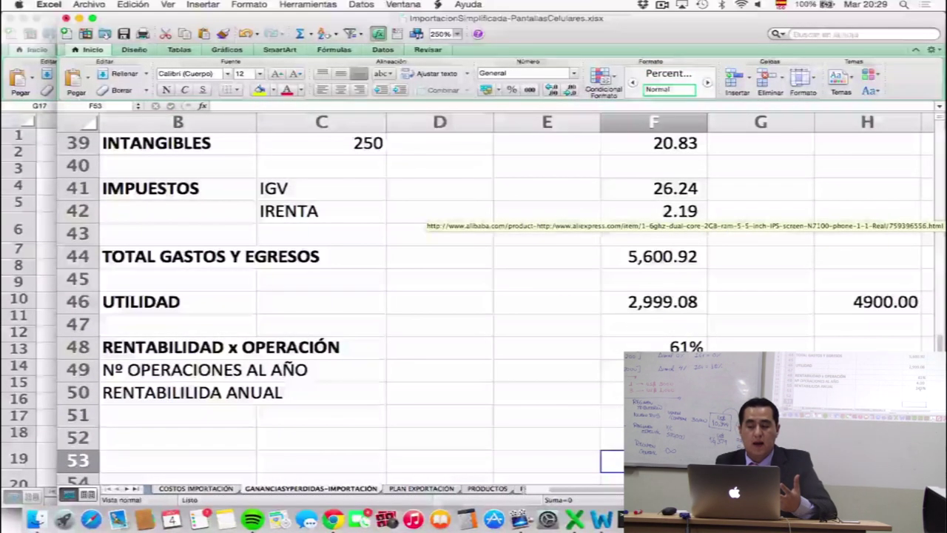
- Inspect the annual profitability formula in F50 and the per-operation profitability and yearly operations cells that feed it
double_click(651, 392)
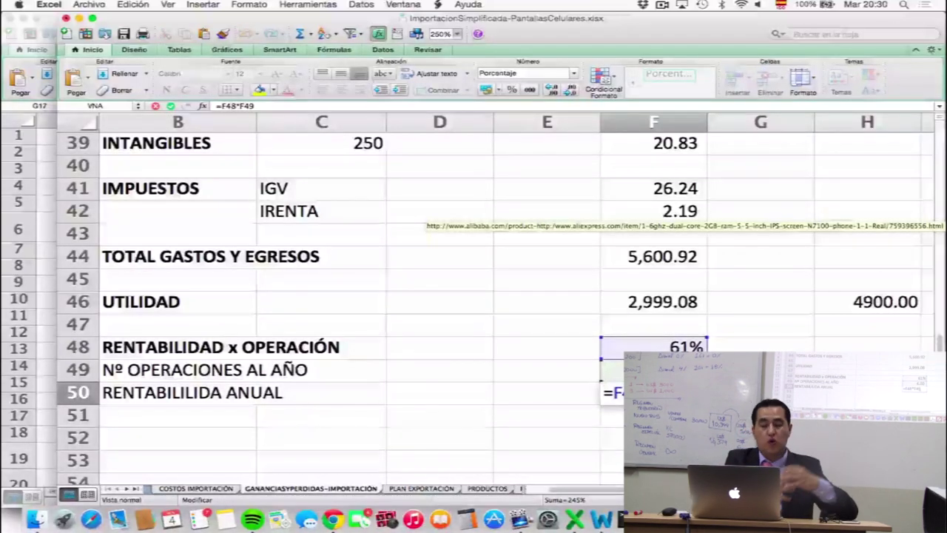
key("Escape")
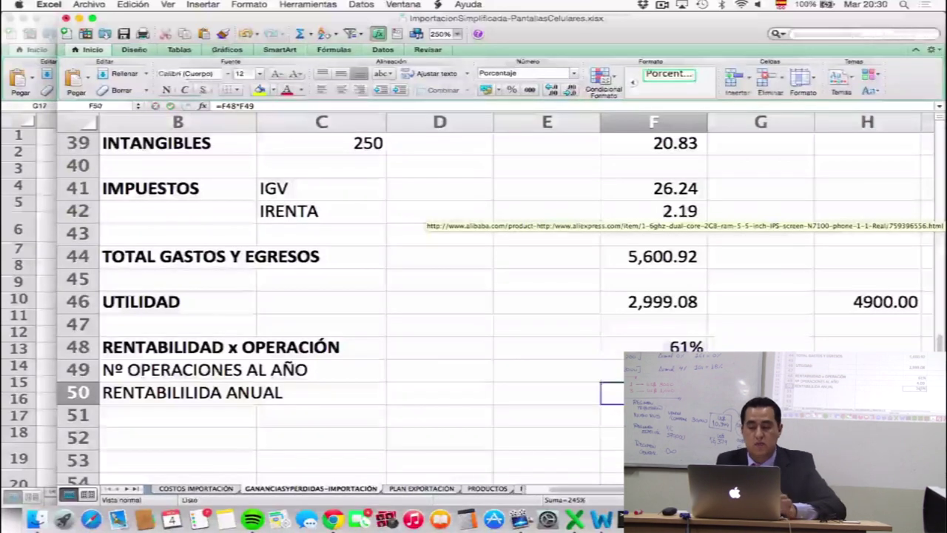
key("Down")
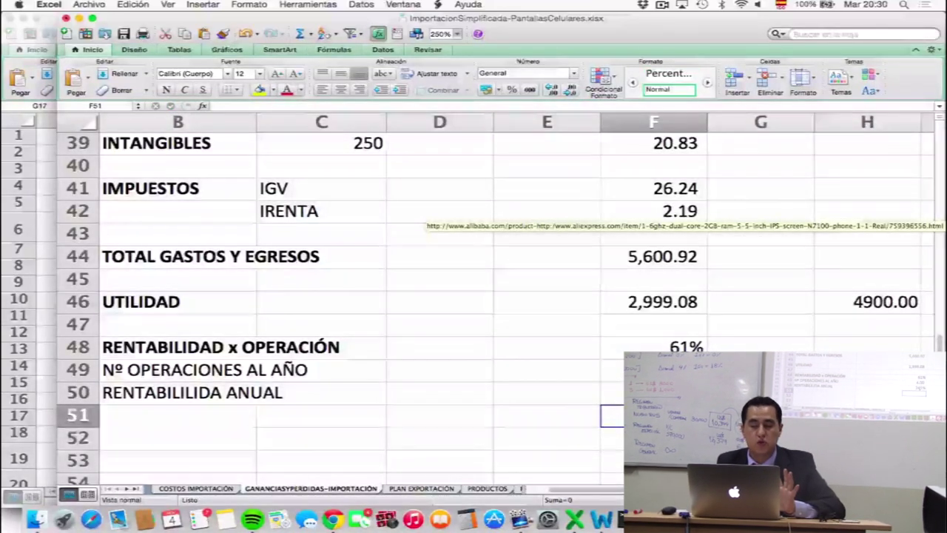
key("Down")
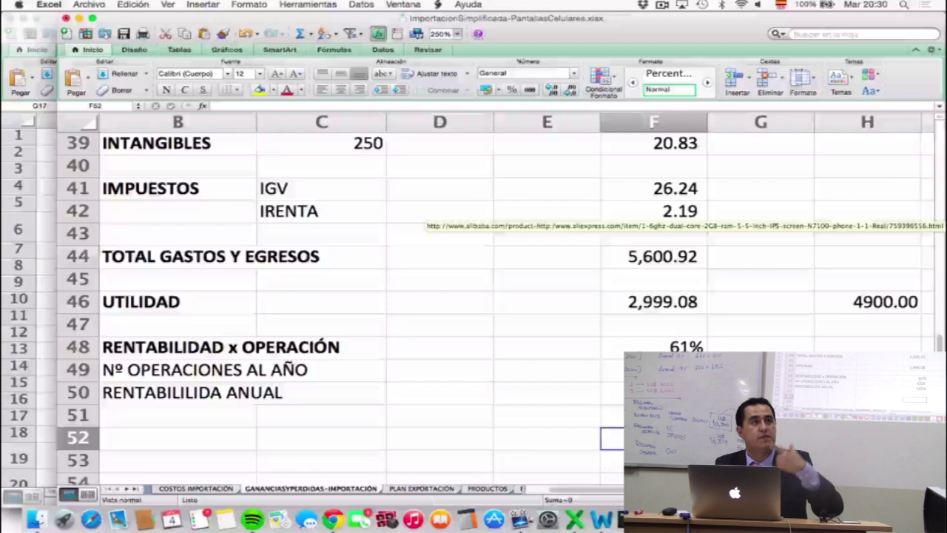
left_click(678, 348)
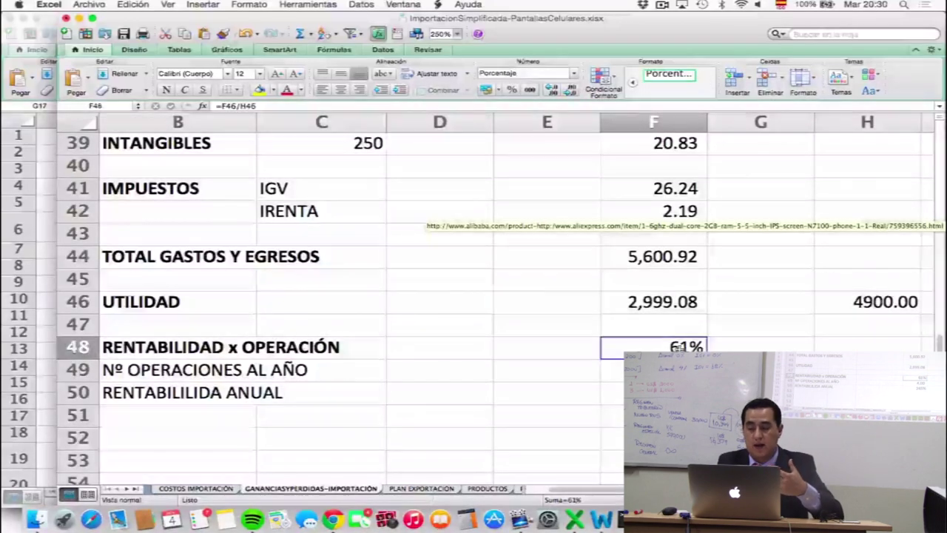
left_click(612, 370)
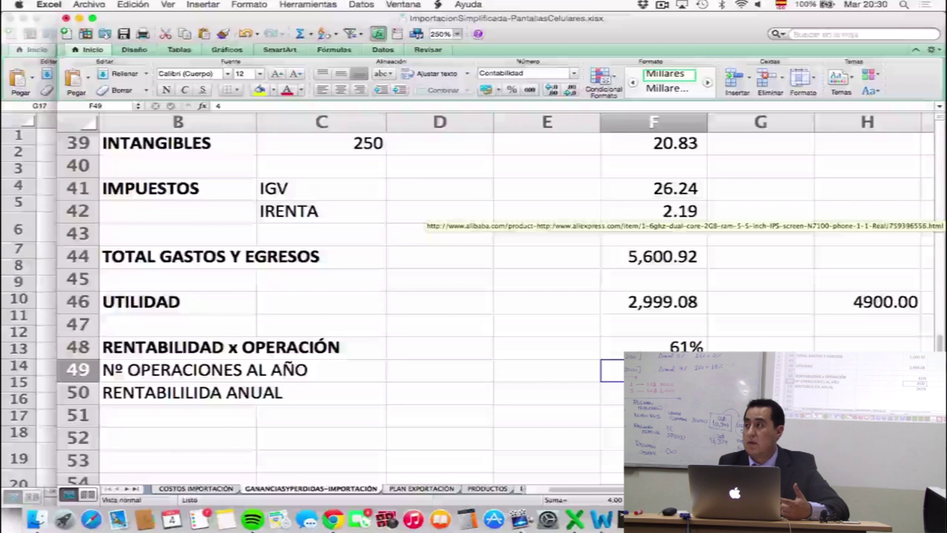
- Review the expense sections up to the INGRESOS block and check the TOTAL INGRESOS formula in F8
scroll(333, 296, "up", 3)
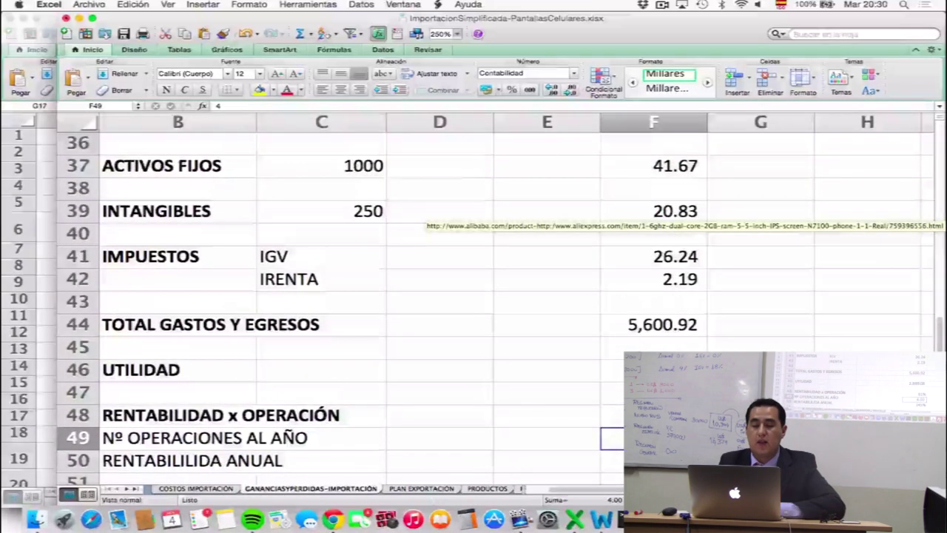
scroll(474, 296, "up", 8)
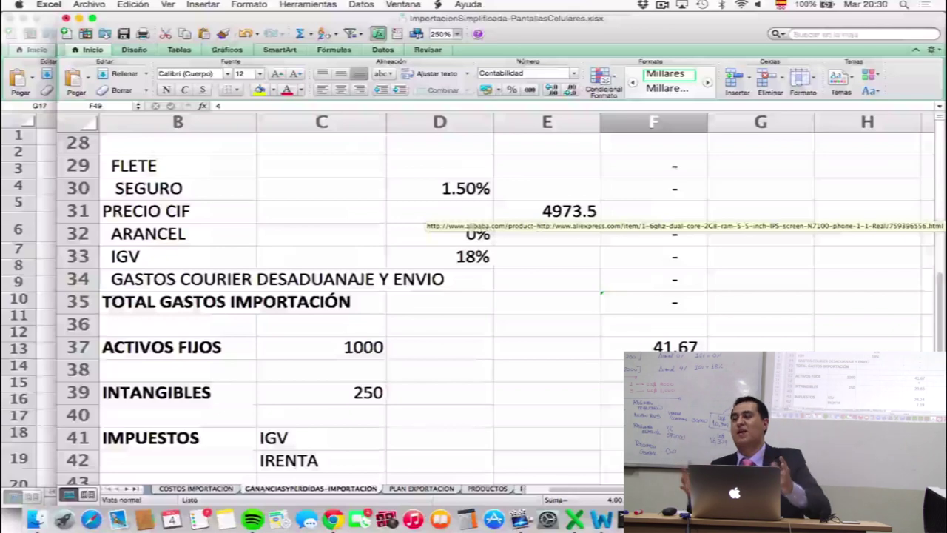
scroll(333, 296, "up", 12)
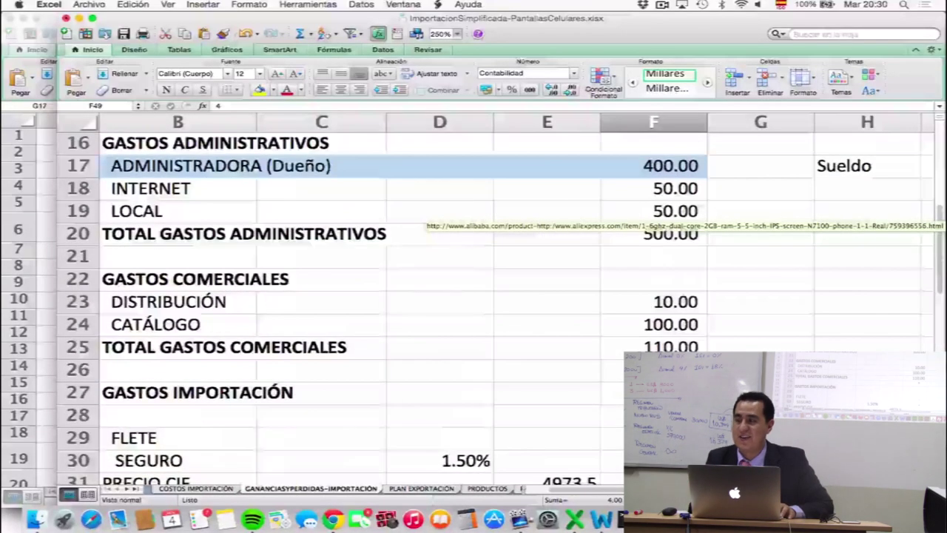
scroll(333, 296, "up", 15)
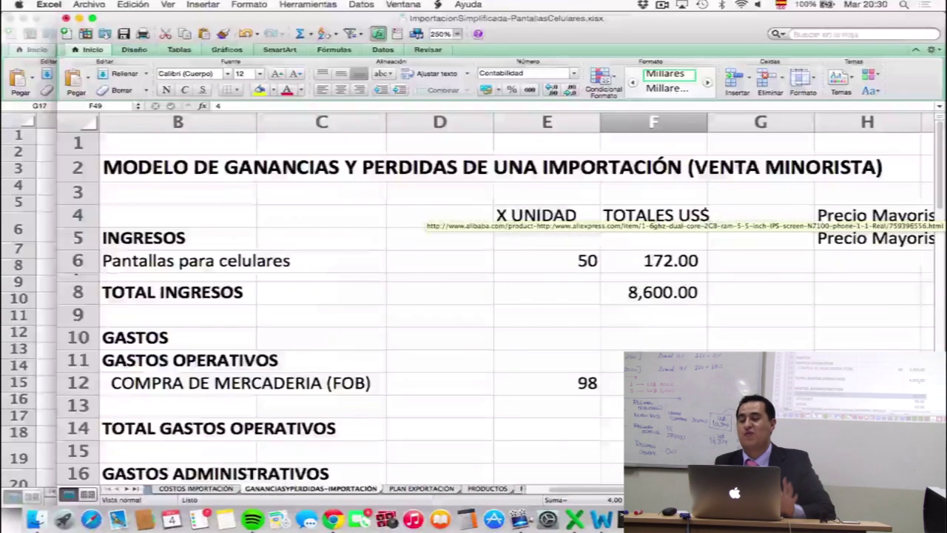
left_click(692, 320)
key("Down")
key("Up")
key("Up")
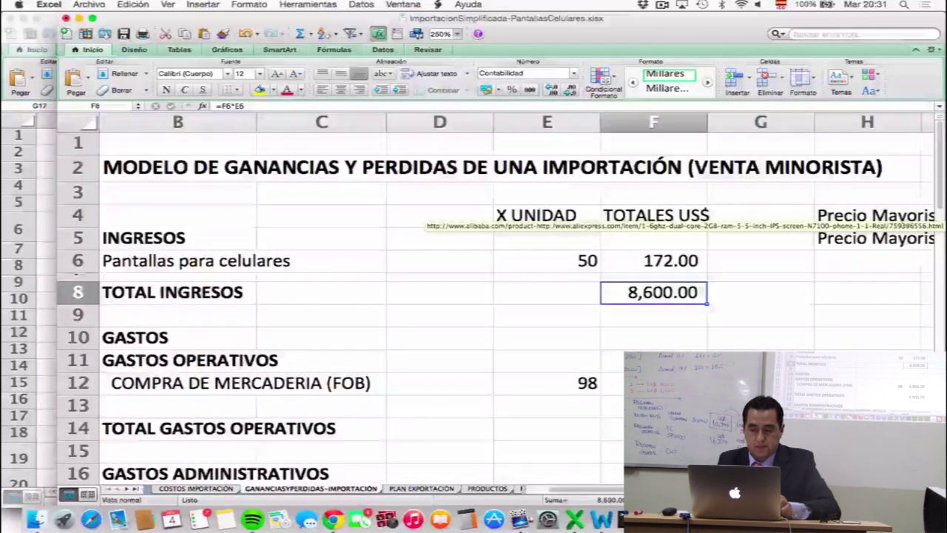
- Calculate =600/2.9 in G41 beside the IGV tax amount
scroll(496, 303, "down", 5)
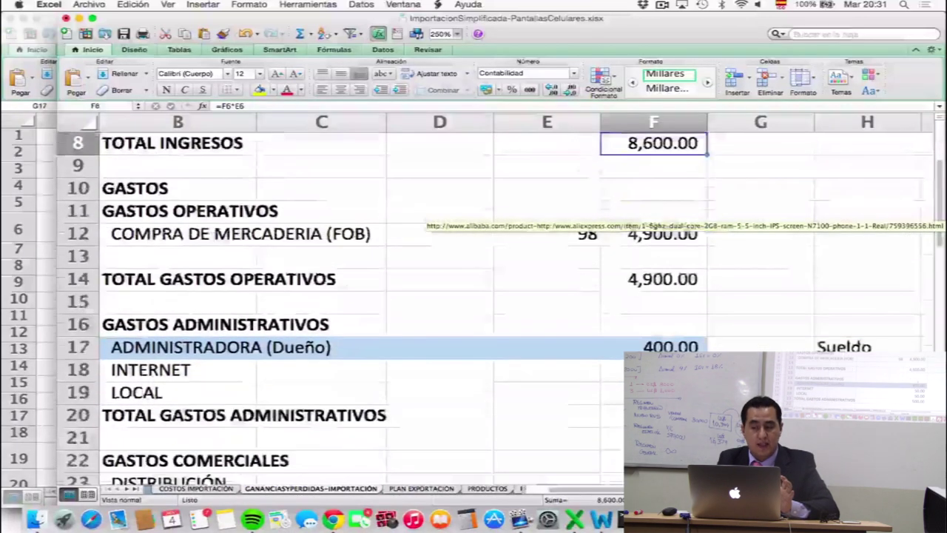
scroll(496, 303, "down", 2)
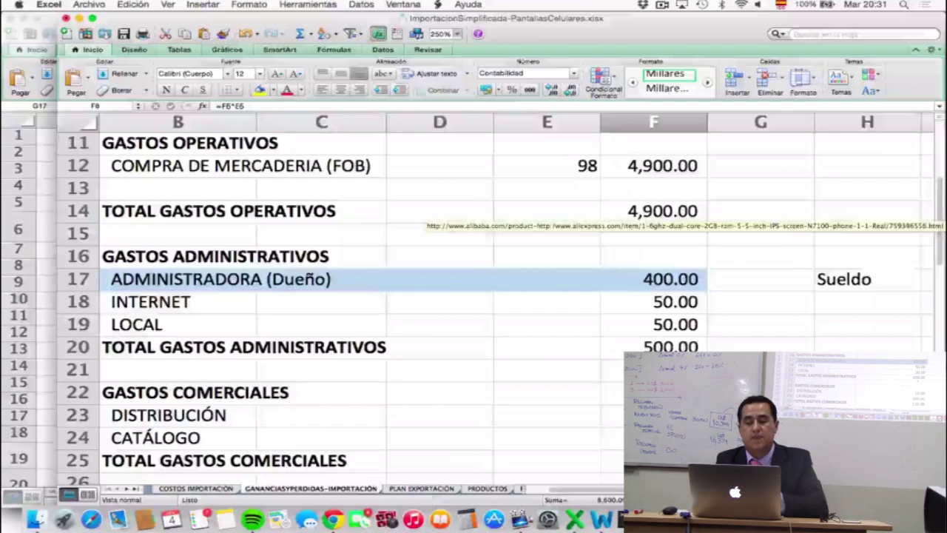
scroll(385, 303, "down", 5)
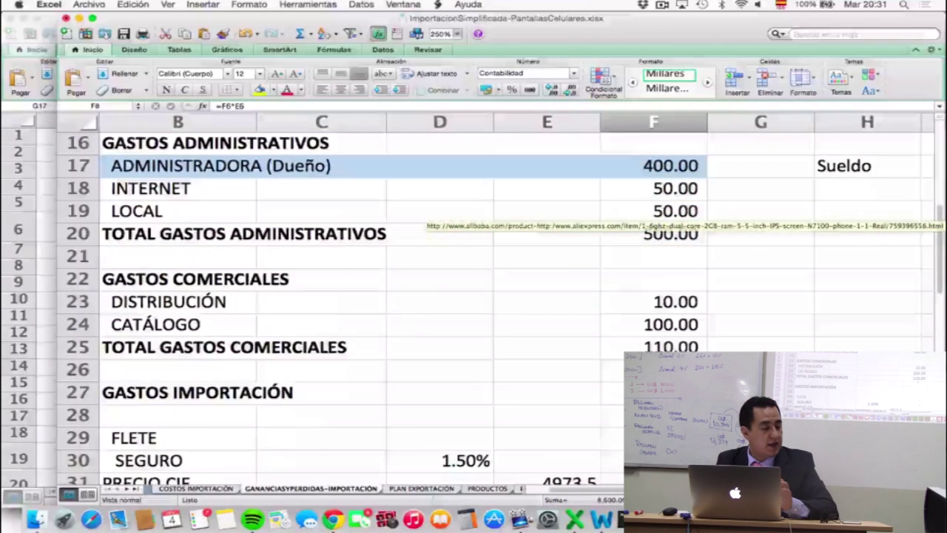
scroll(385, 304, "down", 14)
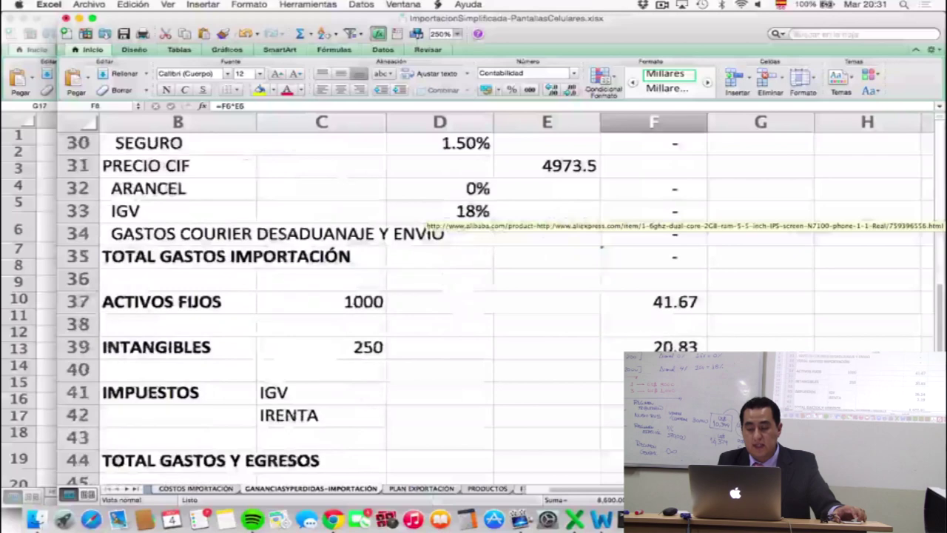
scroll(387, 364, "down", 5)
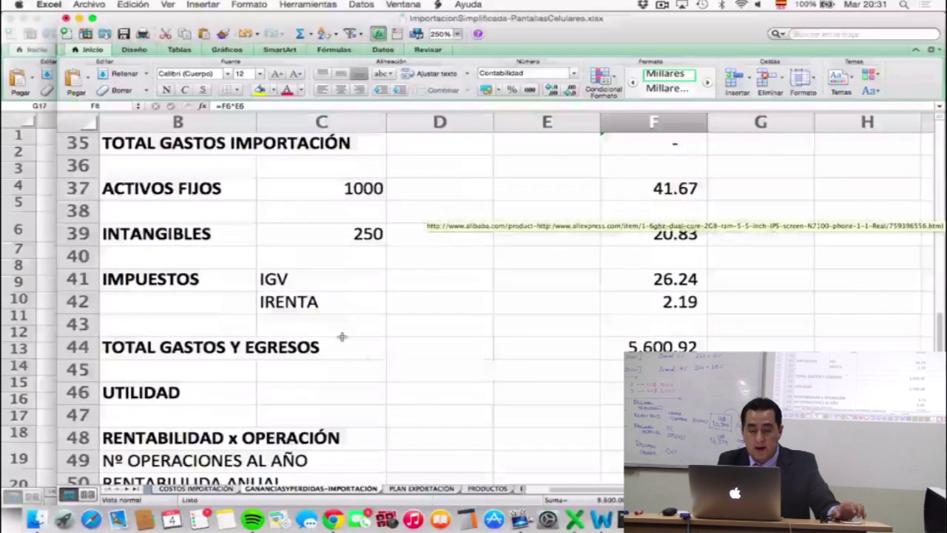
left_click(725, 281)
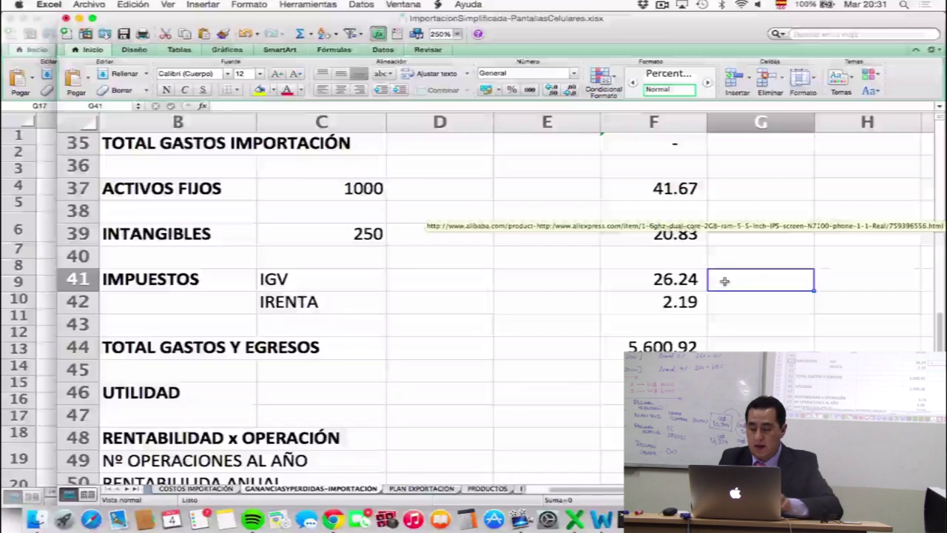
type("=600")
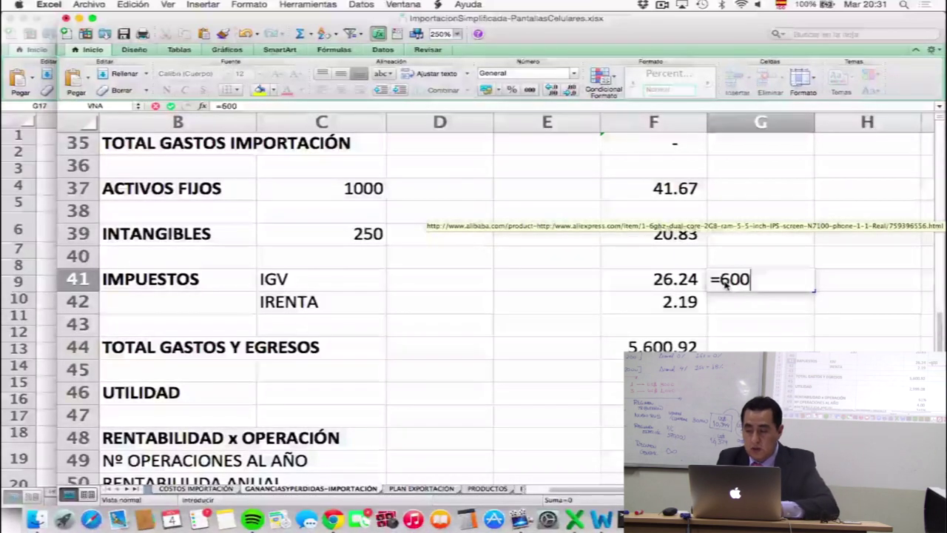
type("/")
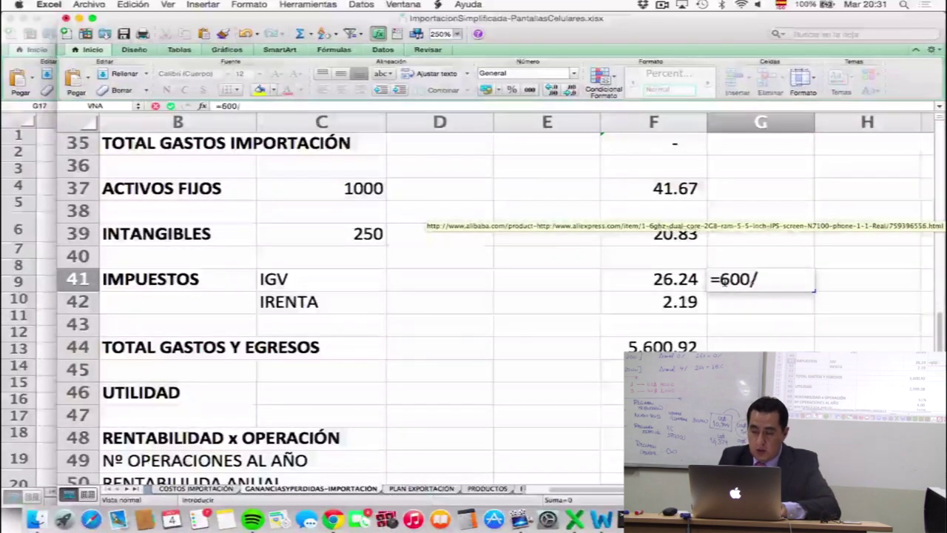
type("2.9")
key("Return")
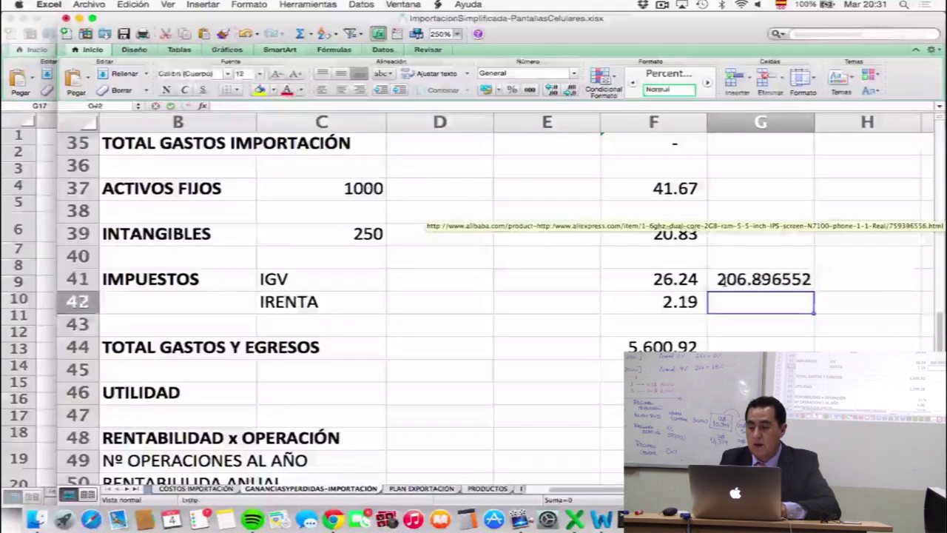
- Examine the IGV formula in F41 against the G41 calculation and the unit price and TOTAL INGRESOS it should draw on
left_click(724, 280)
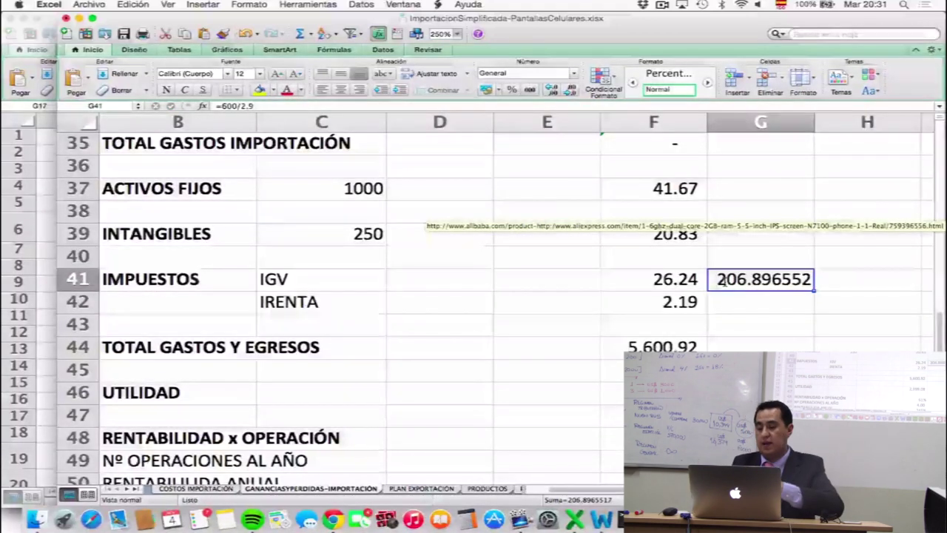
scroll(709, 311, "down", 4)
scroll(709, 311, "up", 5)
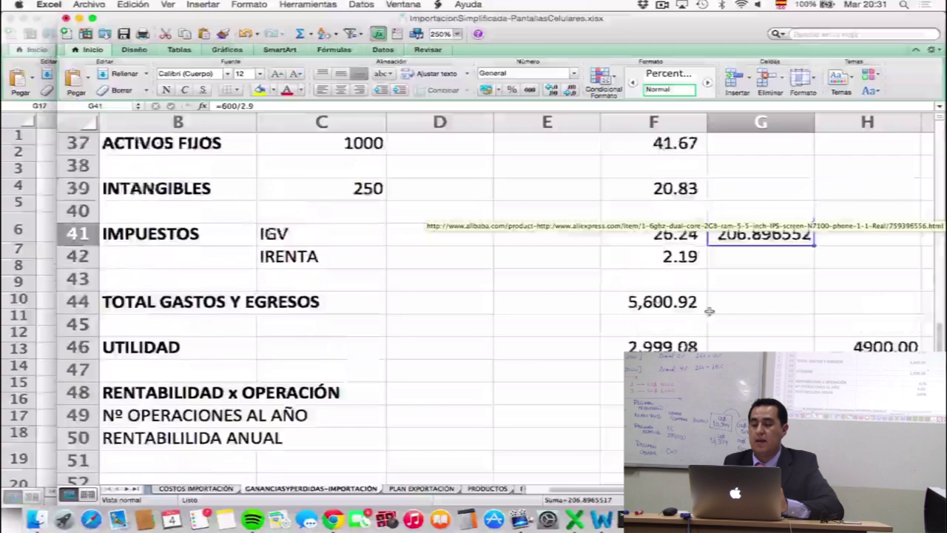
left_click(685, 302)
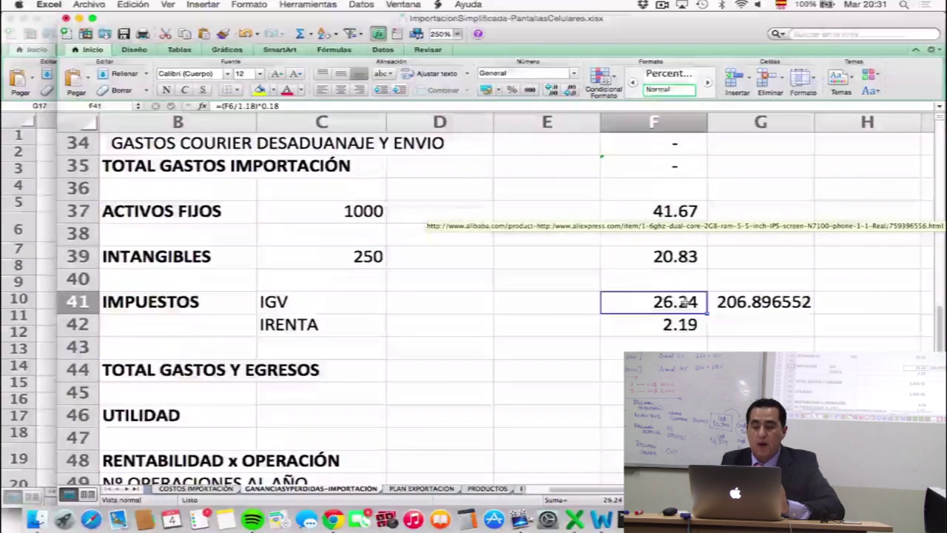
scroll(685, 302, "up", 11)
scroll(685, 302, "up", 20)
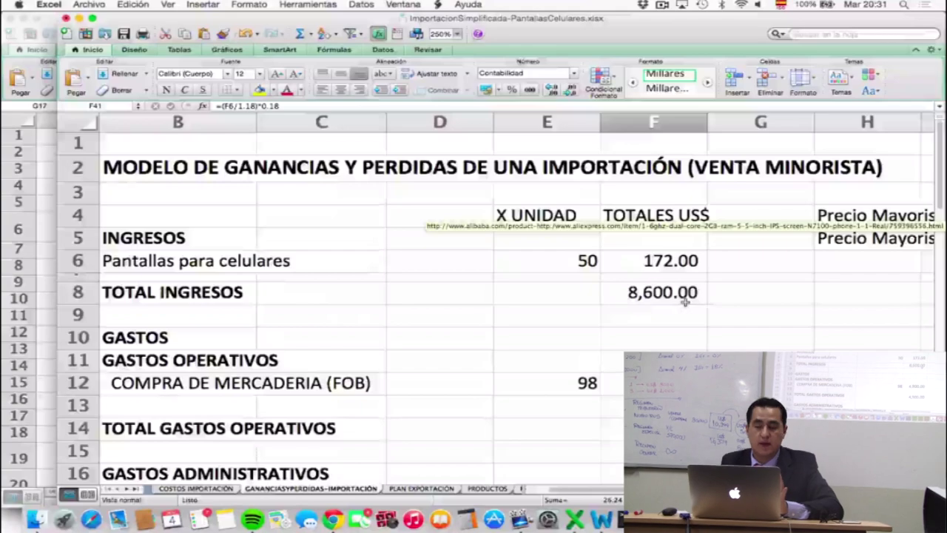
scroll(685, 302, "down", 20)
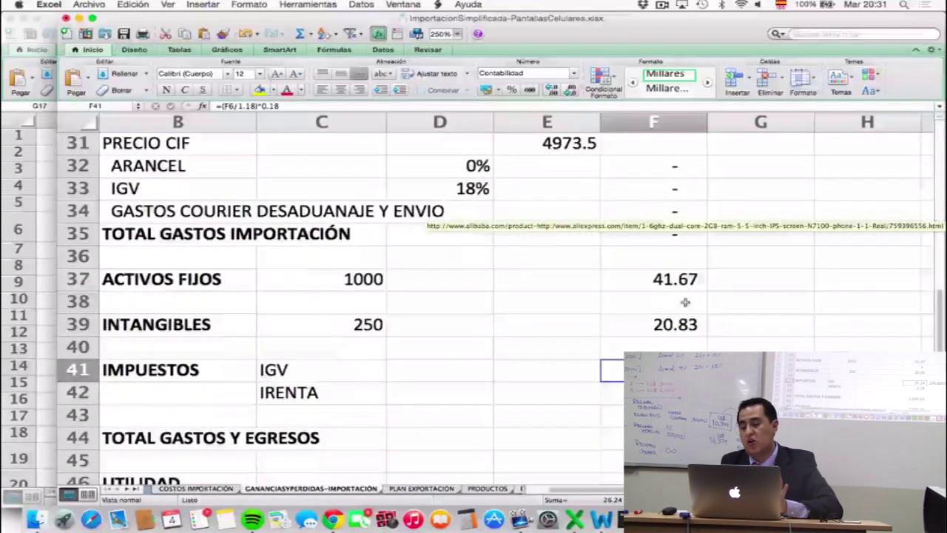
- Compare the single-unit price in F6 with TOTAL INGRESOS and the tax rows to examine the basis of the IGV
scroll(685, 302, "down", 2)
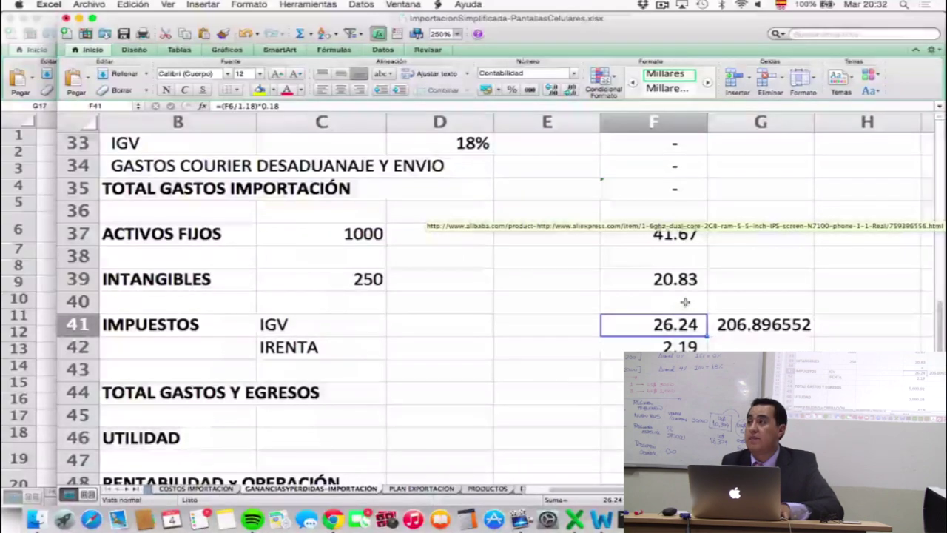
scroll(685, 324, "up", 15)
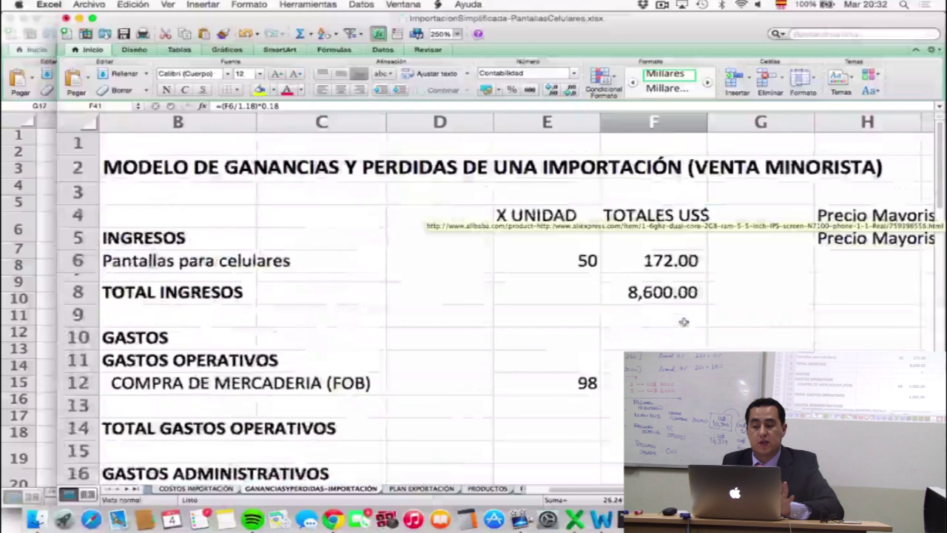
left_click(659, 253)
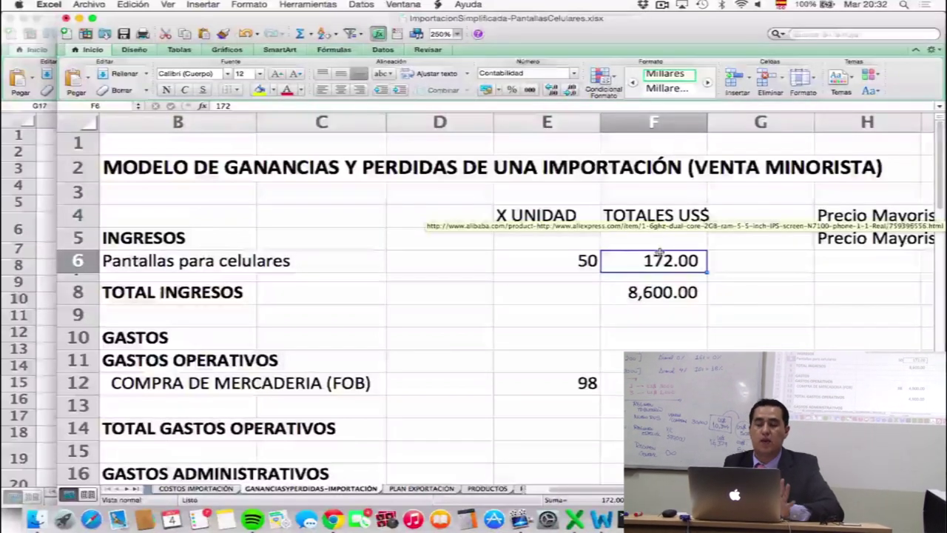
scroll(636, 318, "down", 5)
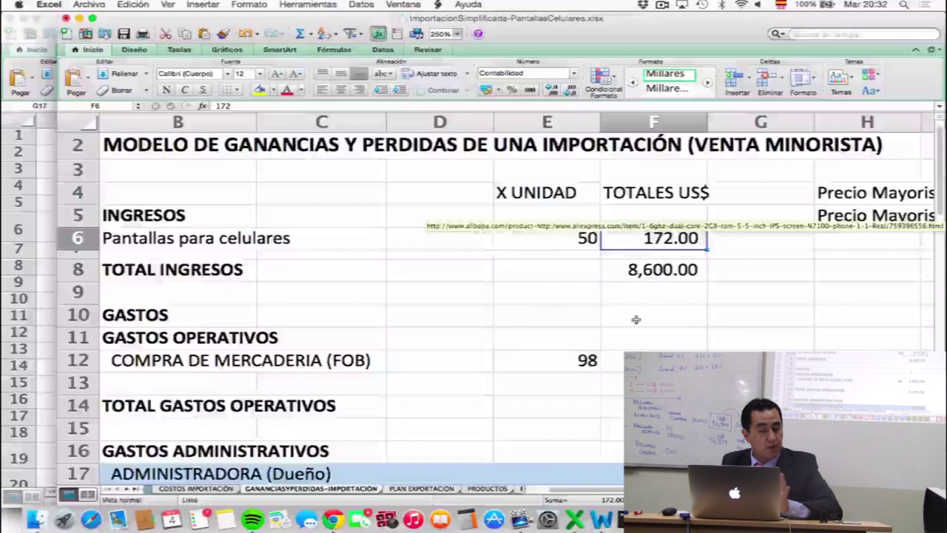
scroll(636, 320, "down", 10)
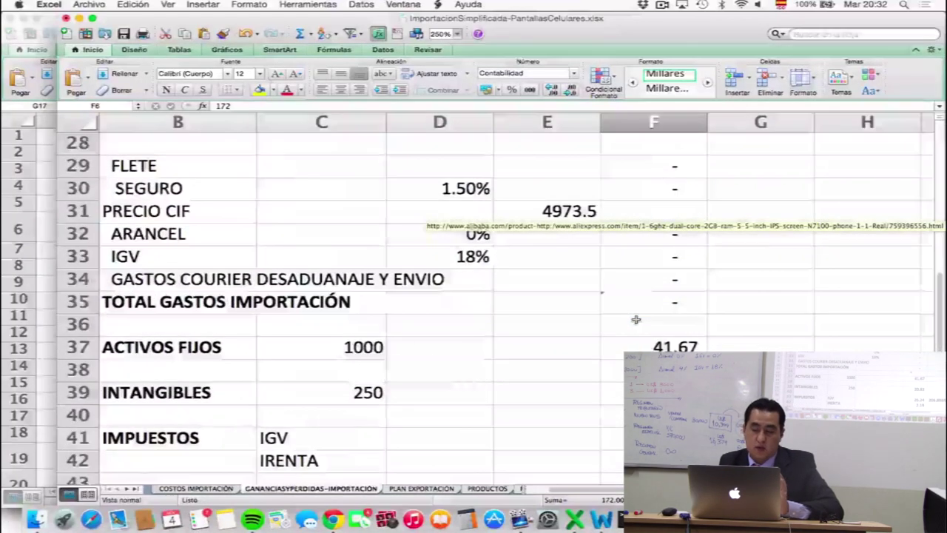
scroll(636, 320, "down", 3)
scroll(637, 319, "down", 2)
scroll(636, 320, "up", 12)
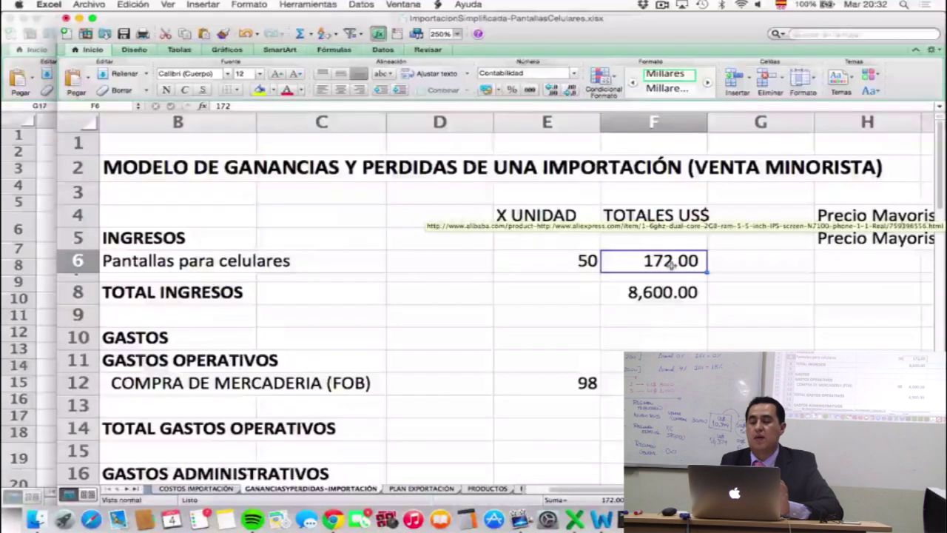
- Change the IGV formula in F41 to =(F8/1.18)*0.18 so it is calculated on TOTAL INGRESOS
scroll(671, 264, "down", 20)
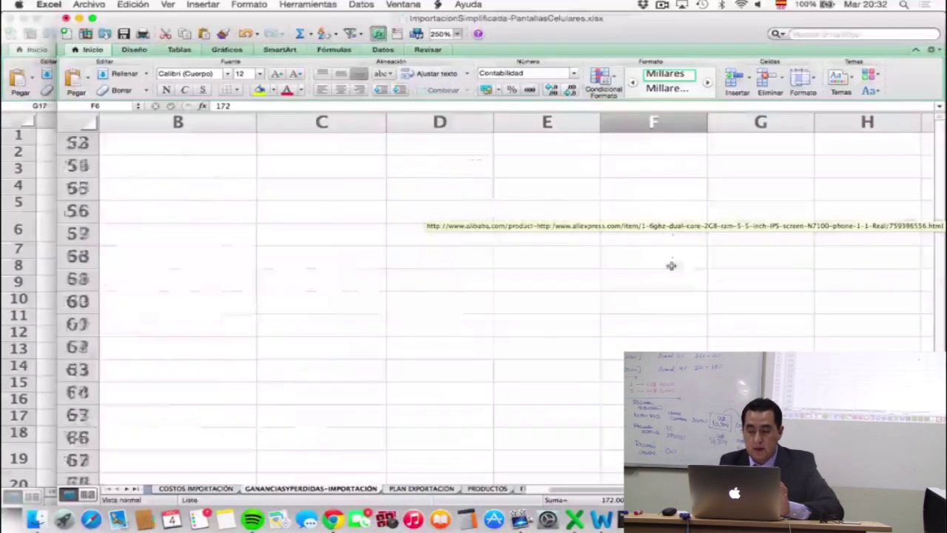
scroll(671, 265, "up", 4)
scroll(671, 265, "up", 3)
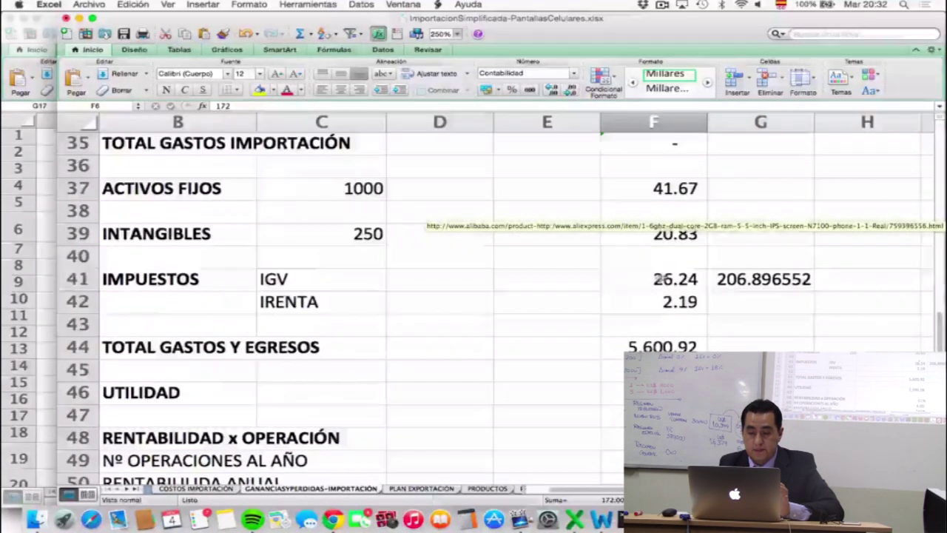
left_click(658, 278)
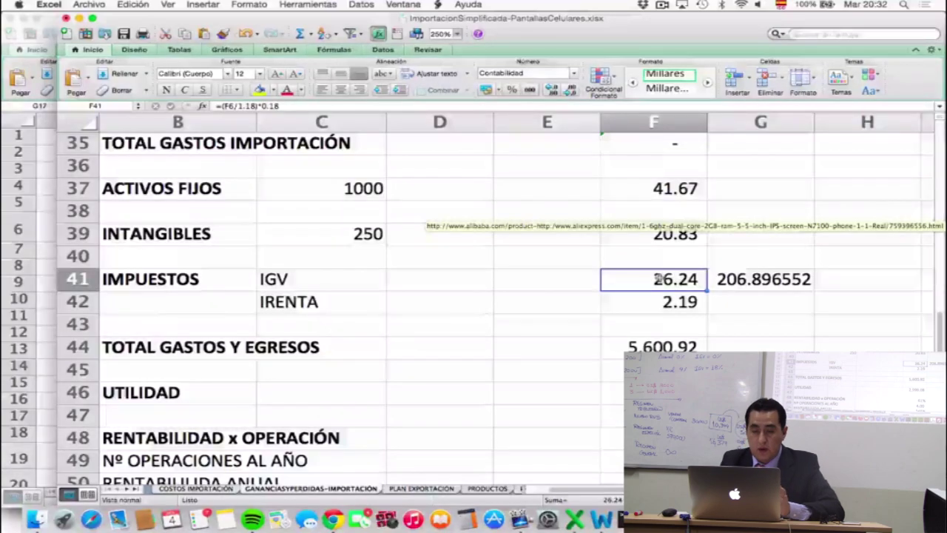
double_click(658, 278)
scroll(689, 244, "up", 7)
scroll(709, 244, "up", 5)
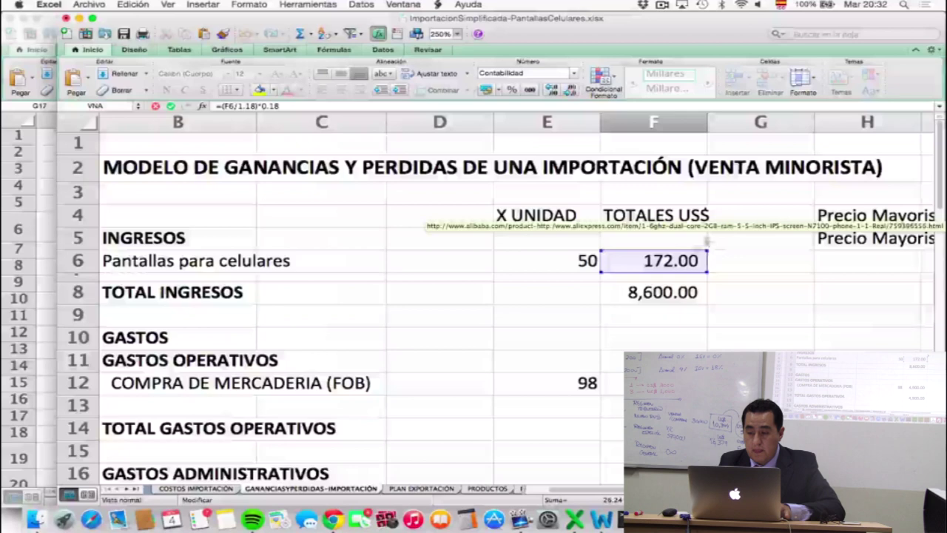
left_click_drag(708, 251, 690, 292)
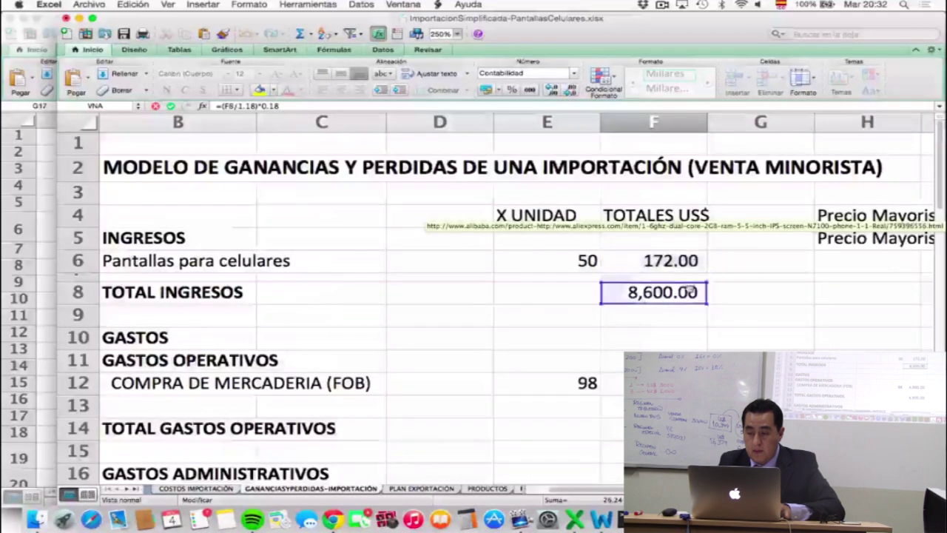
key("Return")
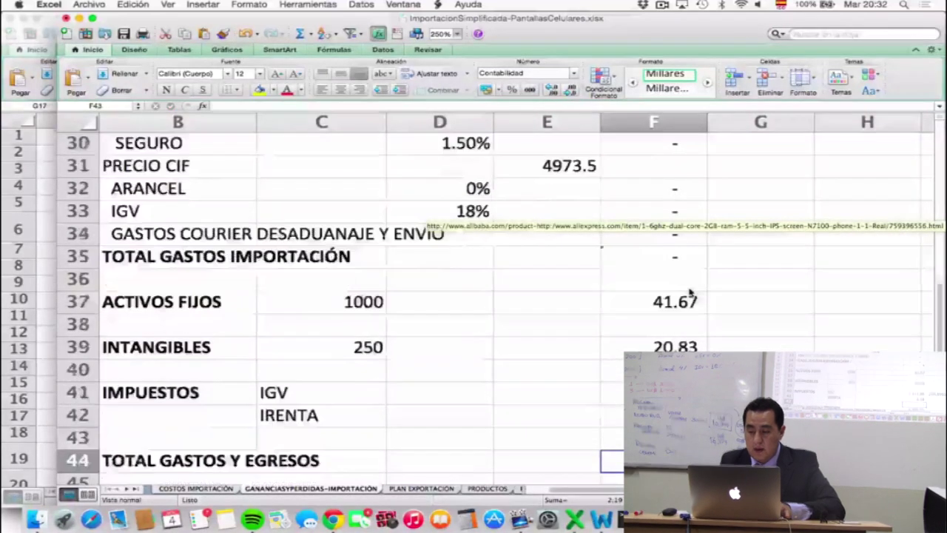
key("Up")
key("Up")
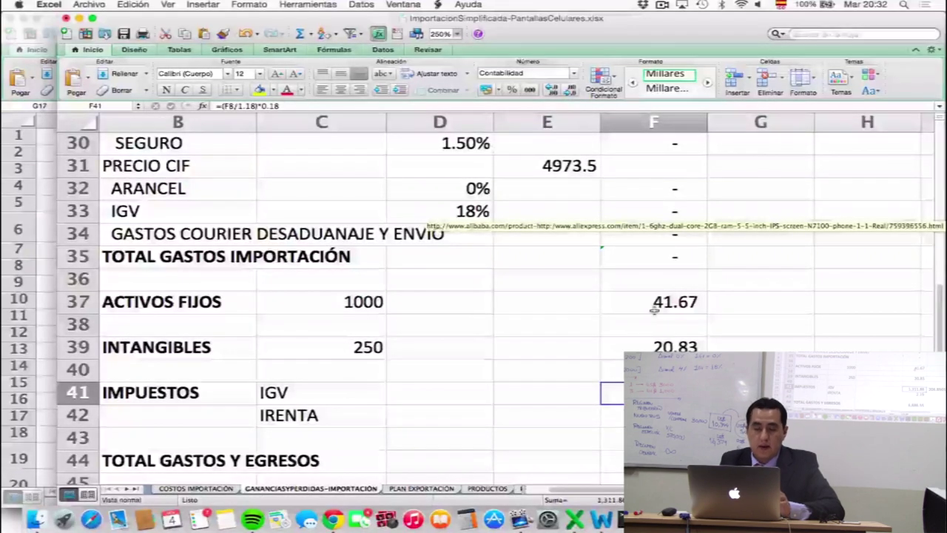
- Review the operating, administrative, commercial and import expense sections down to the taxes, UTILIDAD and profitability rows
scroll(654, 311, "up", 6)
scroll(654, 311, "up", 3)
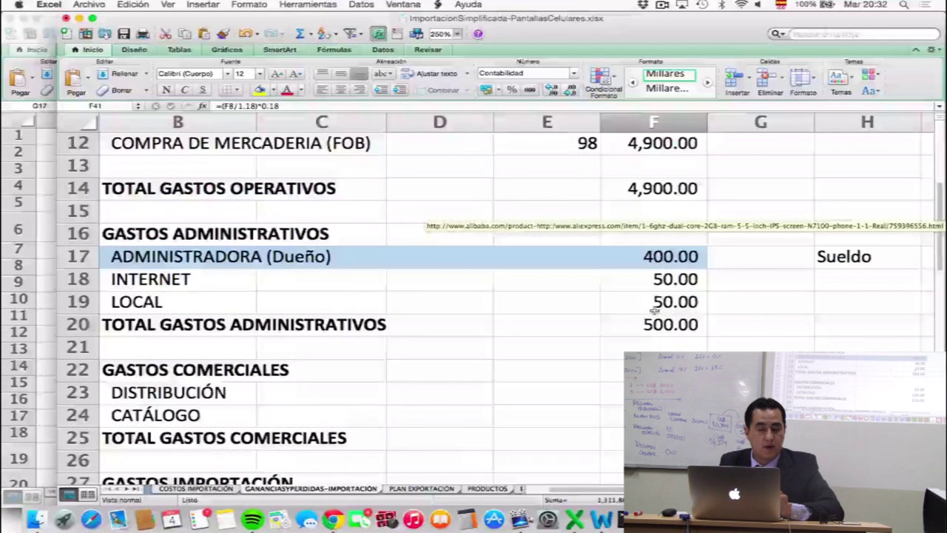
scroll(654, 311, "down", 6)
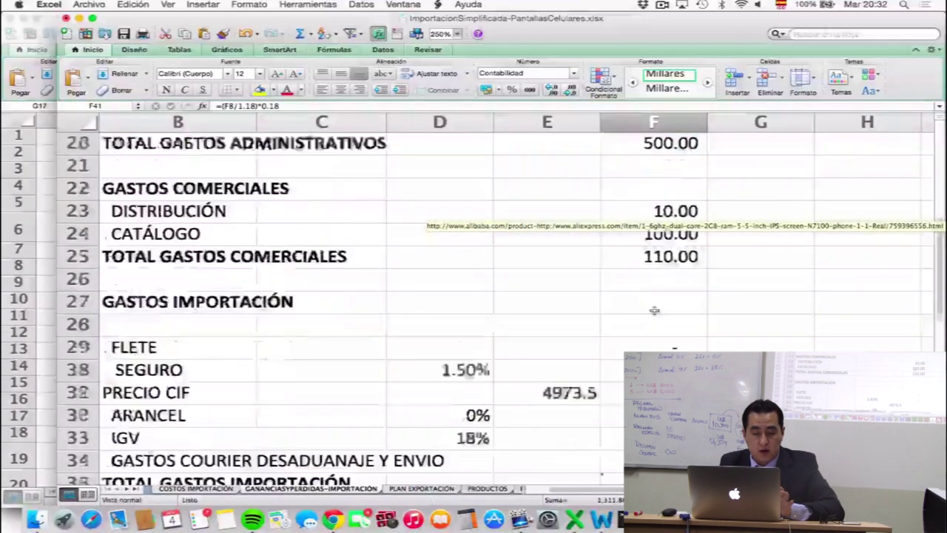
scroll(655, 311, "down", 1)
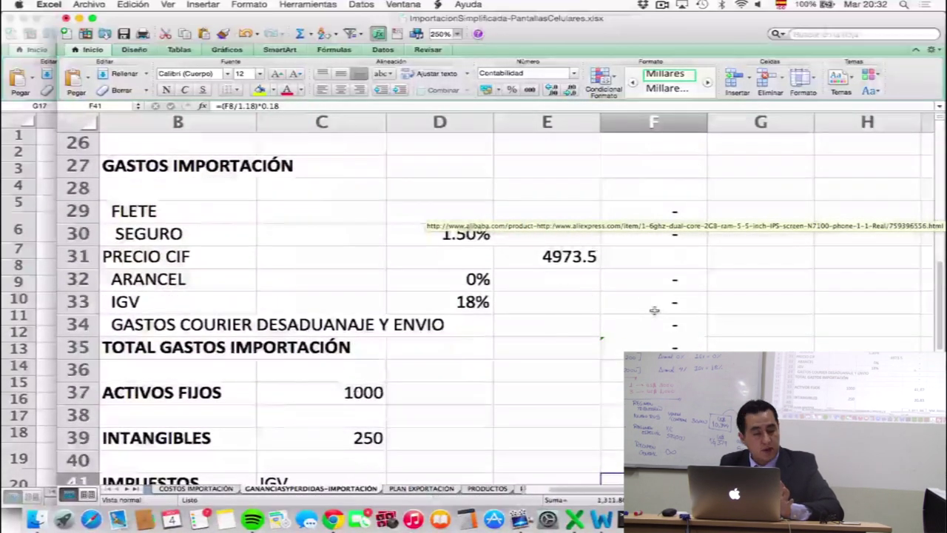
scroll(654, 311, "up", 5)
scroll(655, 311, "up", 2)
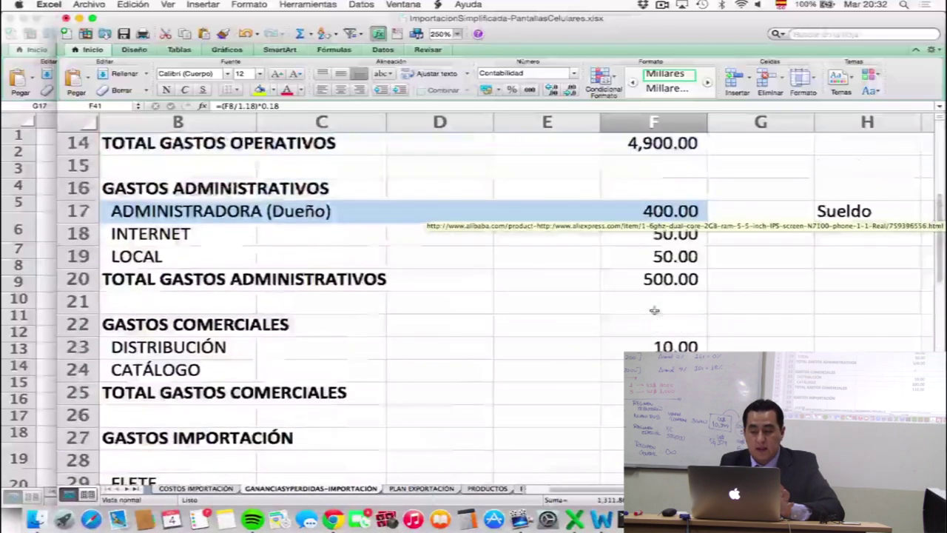
scroll(653, 346, "down", 10)
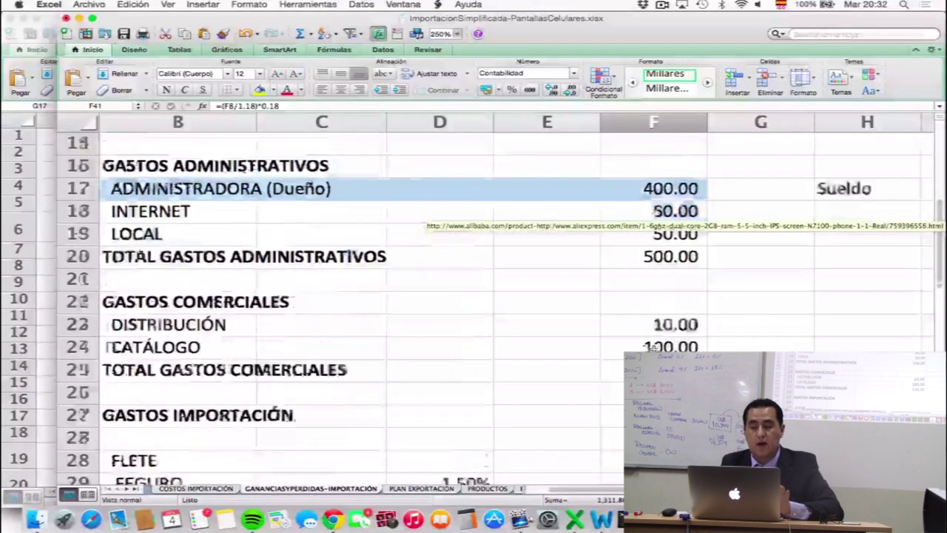
scroll(666, 330, "down", 3)
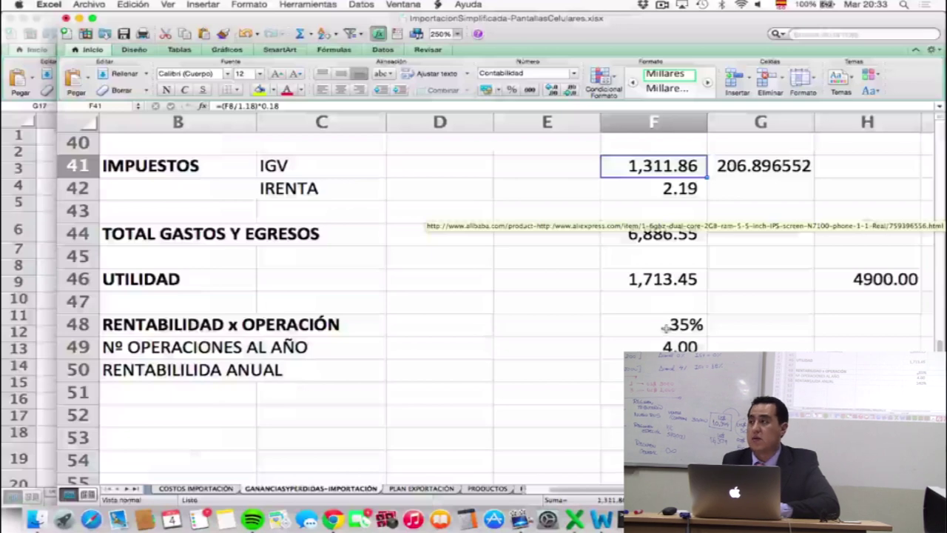
- Replace the IRENTA formula in F42 with =1.5%*(F8/1.18), based on TOTAL INGRESOS, and check the totals and profitability rows
left_click(664, 185)
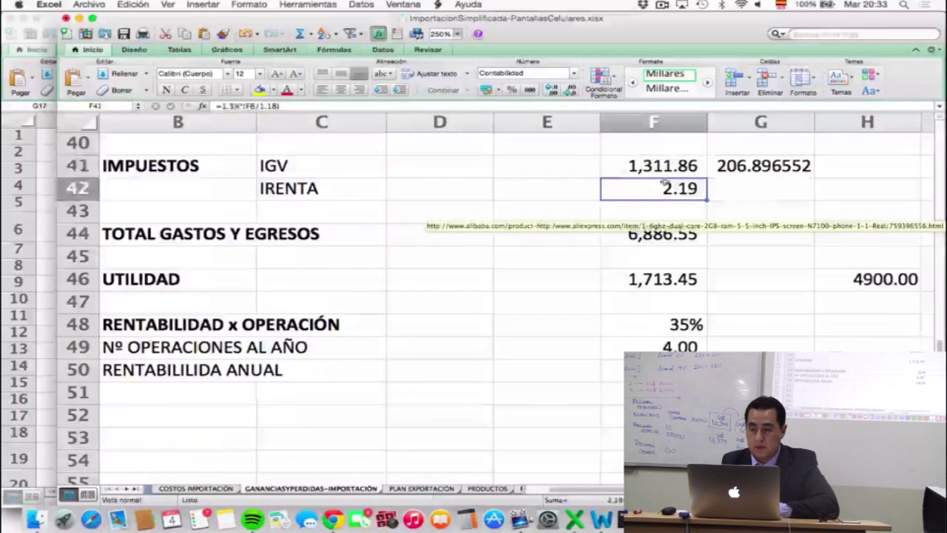
double_click(664, 185)
type("00")
key("BackSpace")
type("=1.5%*(")
scroll(701, 185, "up", 10)
left_click(703, 207)
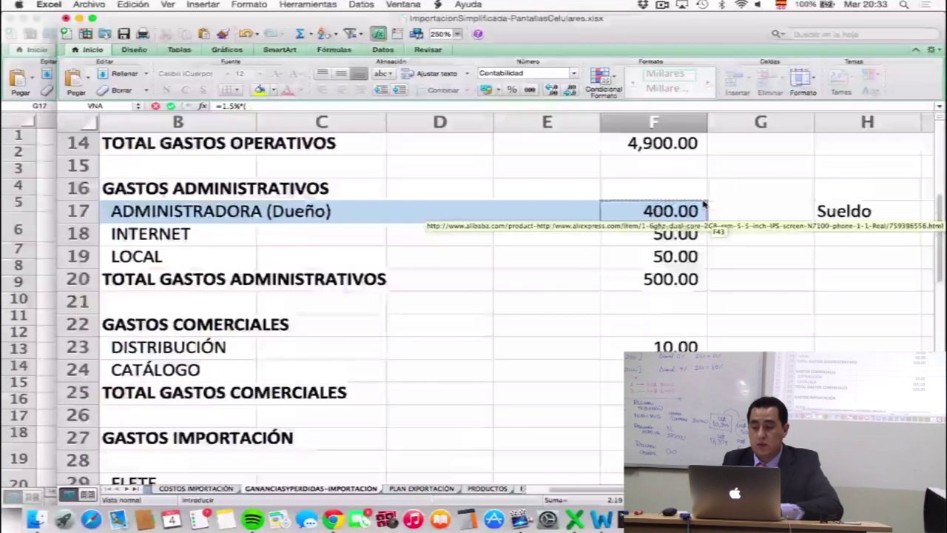
scroll(703, 204, "up", 5)
left_click(666, 266)
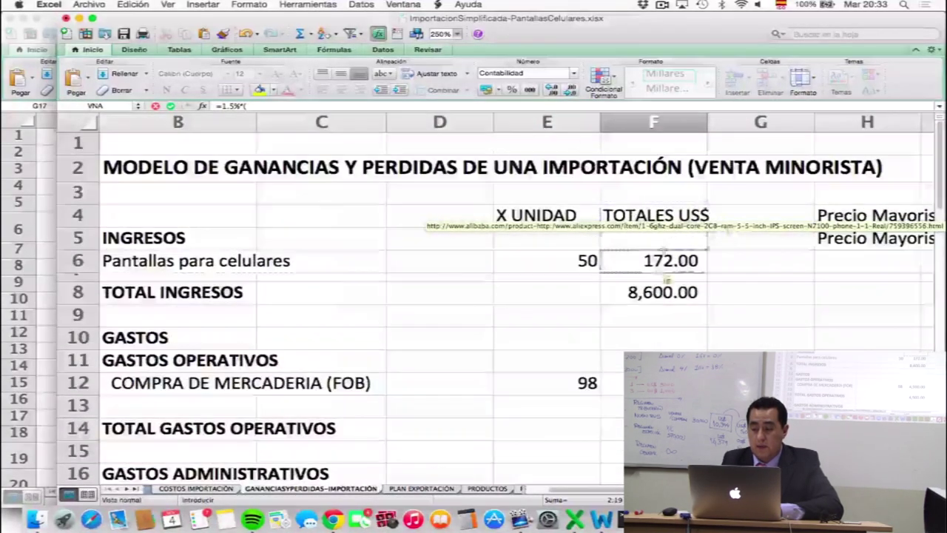
left_click(664, 291)
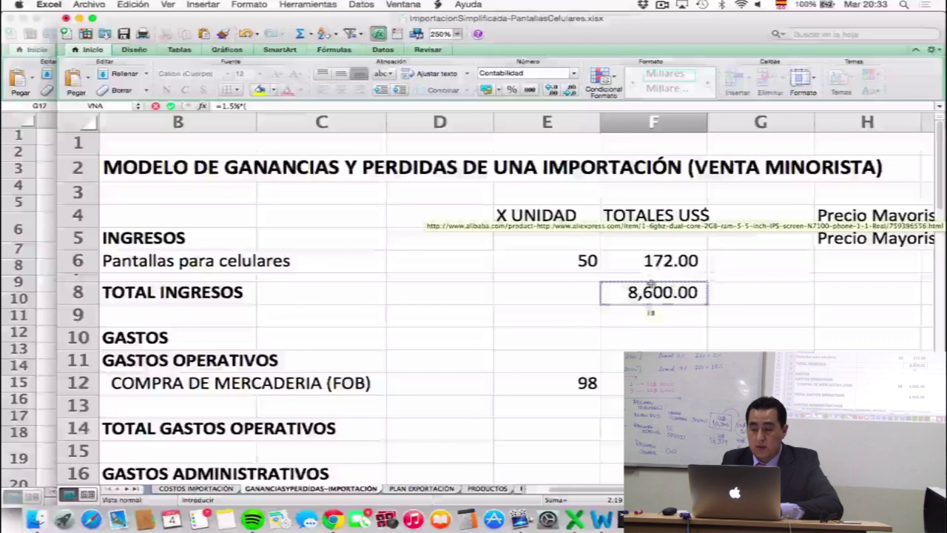
left_click(386, 109)
type("/")
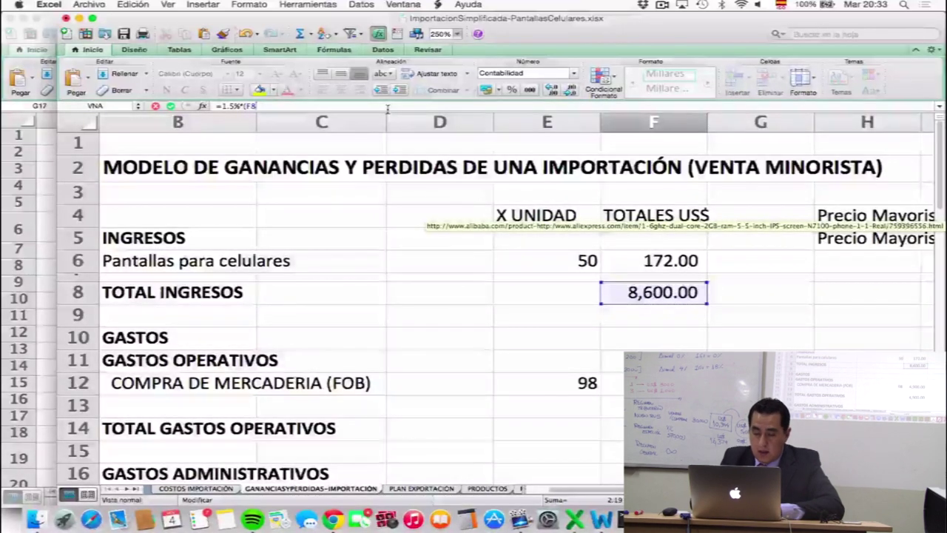
type("1.1)")
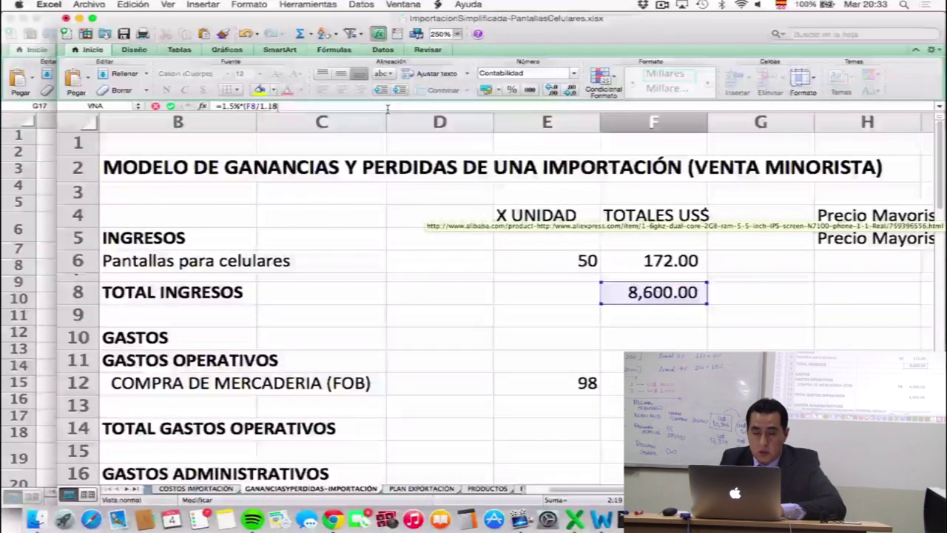
key("Return")
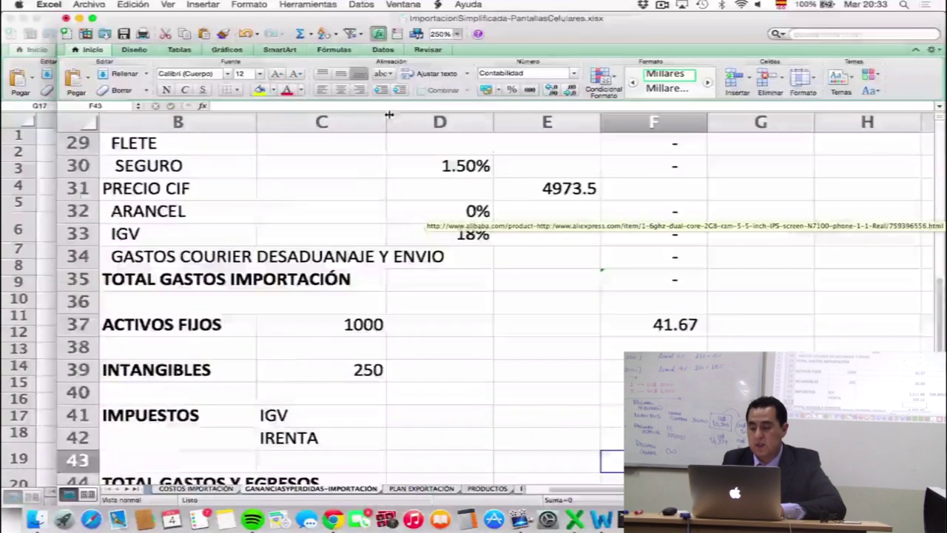
scroll(389, 114, "down", 10)
scroll(389, 115, "up", 10)
scroll(389, 114, "down", 7)
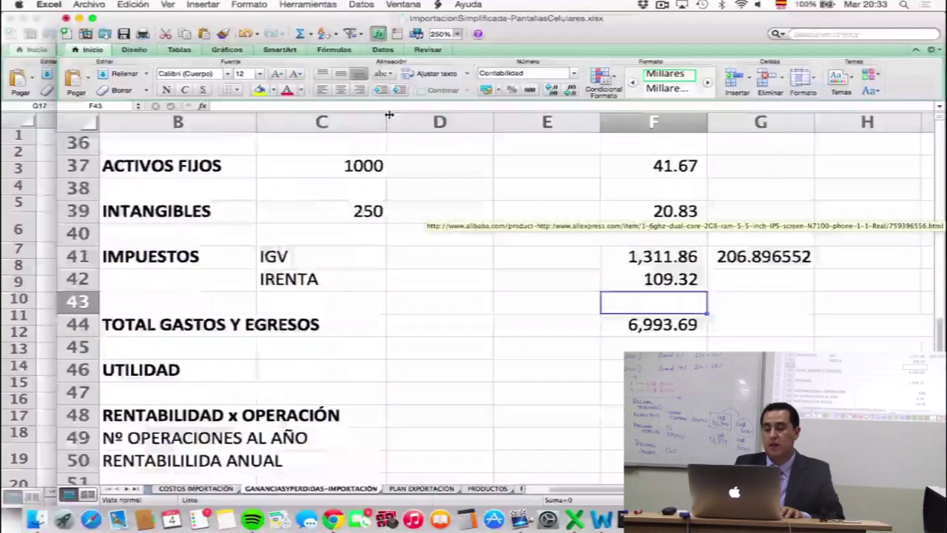
scroll(388, 115, "down", 3)
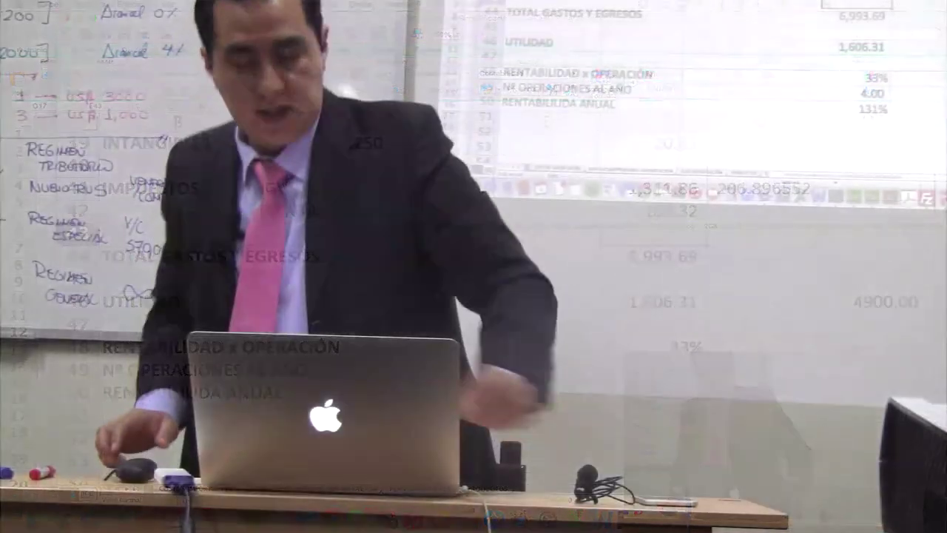